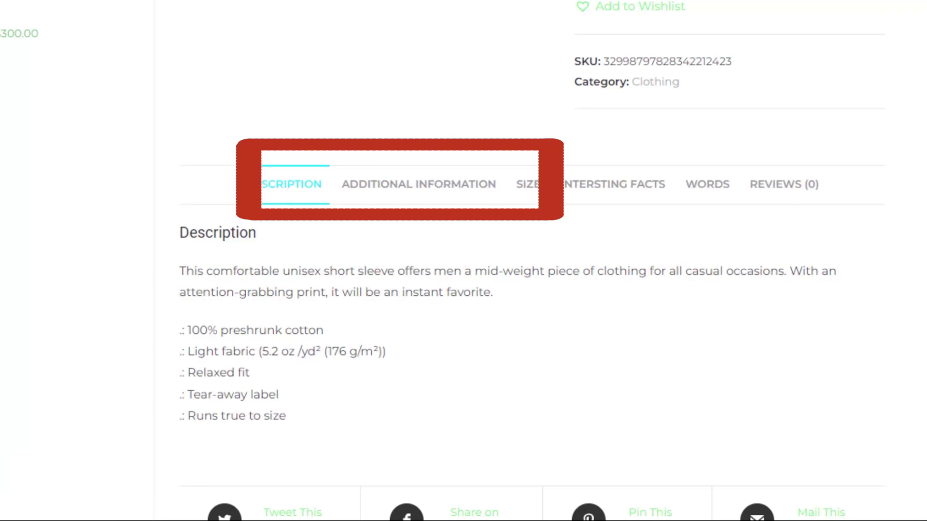
Step: Preview the Words tab content on the product page, then go to the admin dashboard
{"action": "left_click", "coordinate": [705, 194]}
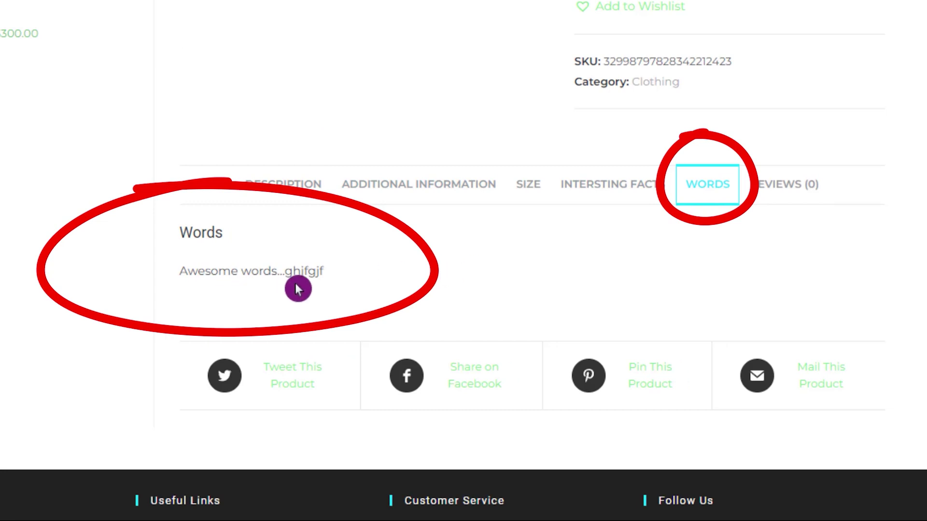
{"action": "left_click", "coordinate": [295, 290]}
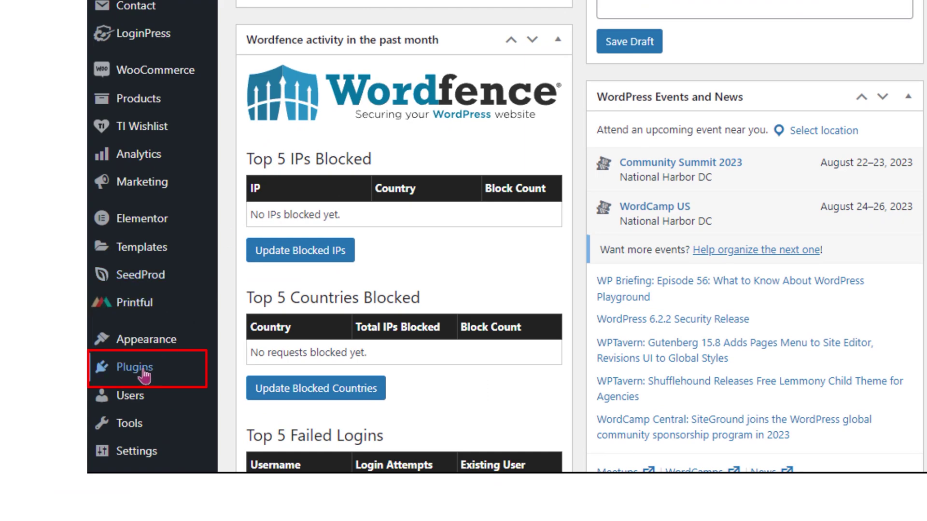
Step: Search Add New for 'custom product tabs for woocommerce' and activate the YIKES plugin
{"action": "left_click", "coordinate": [142, 371]}
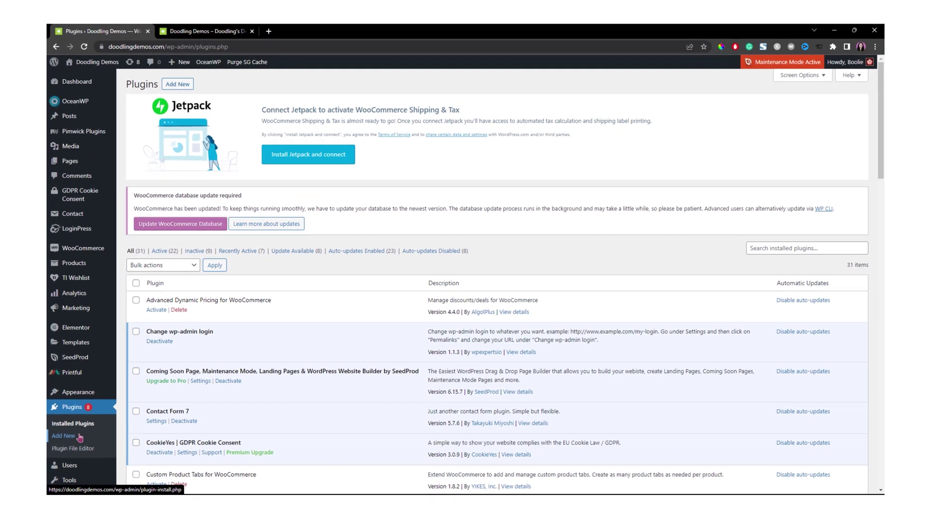
{"action": "left_click", "coordinate": [181, 89]}
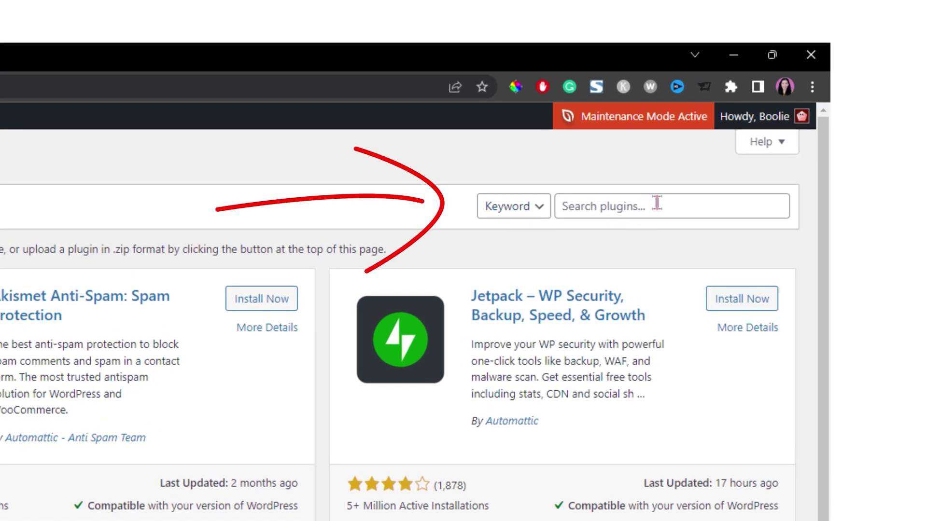
{"action": "left_click", "coordinate": [657, 203]}
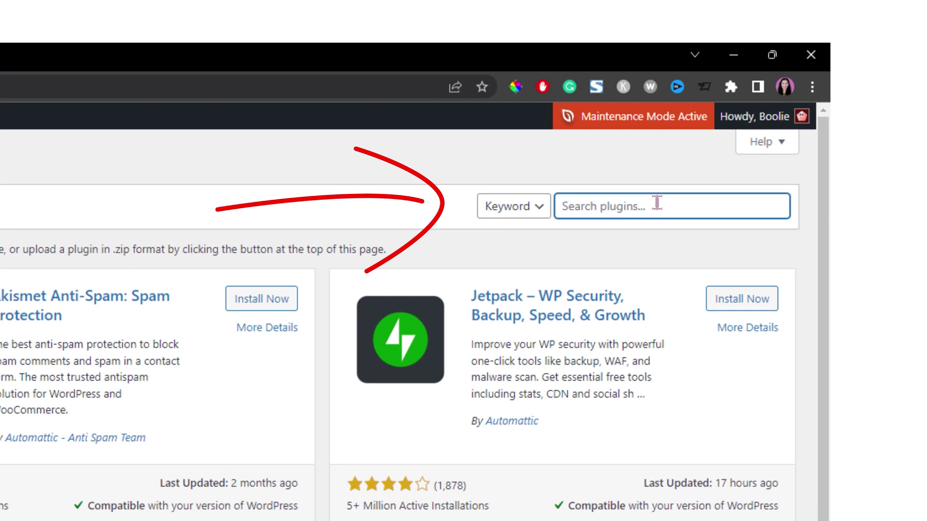
{"action": "type", "text": "cust"}
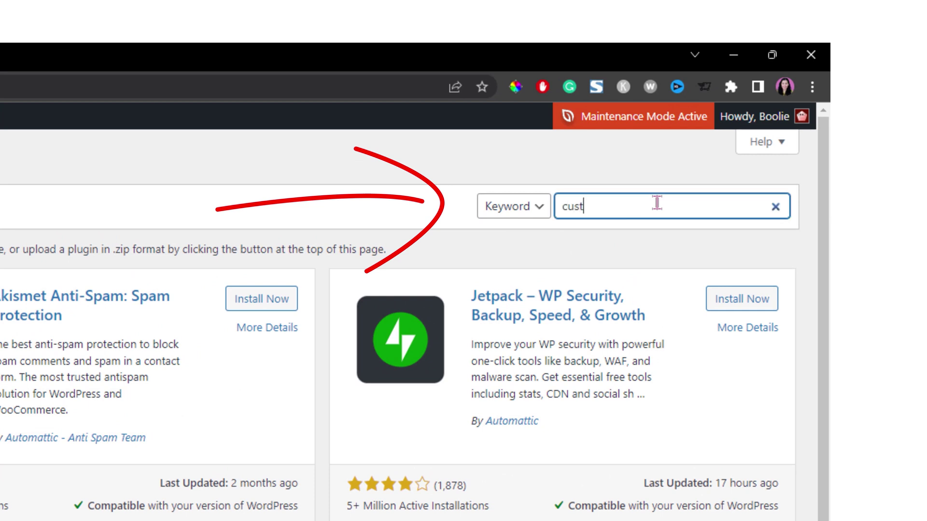
{"action": "type", "text": "om product"}
{"action": "type", "text": " tabs "}
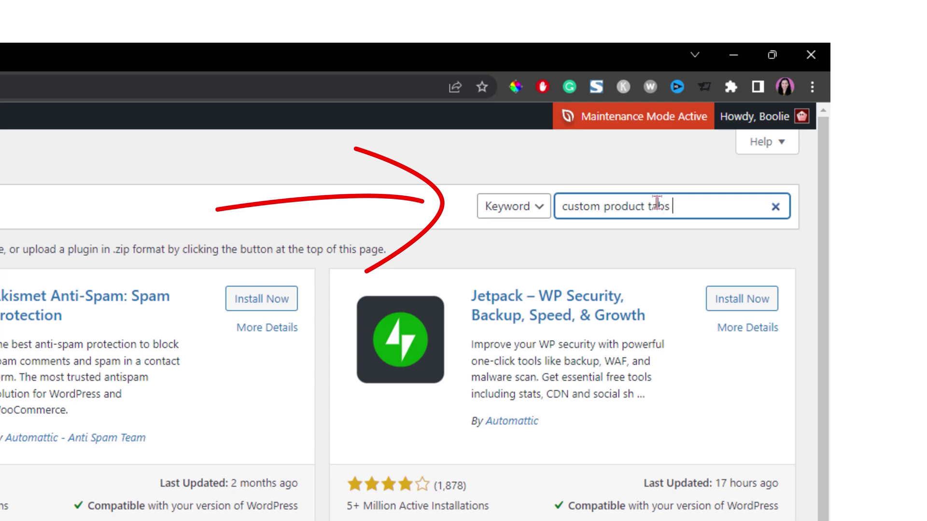
{"action": "type", "text": "for woocommerce"}
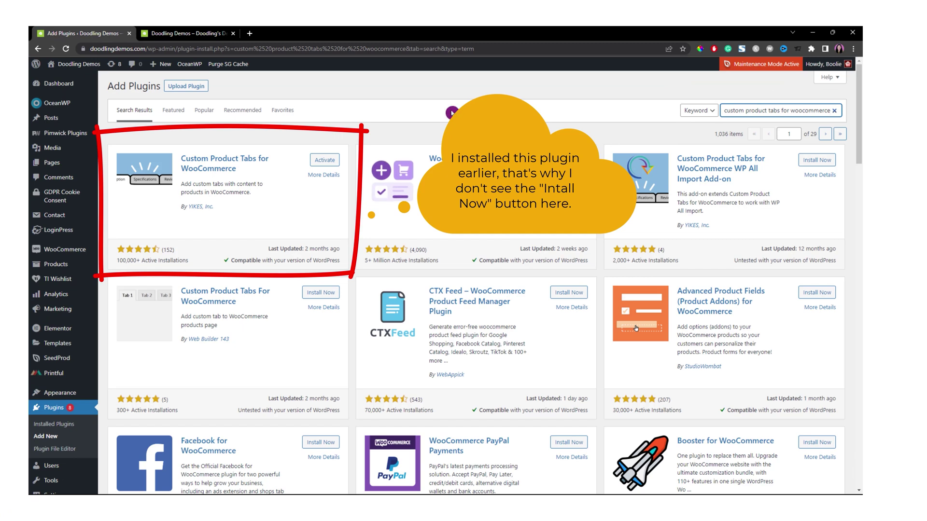
{"action": "left_click", "coordinate": [325, 161]}
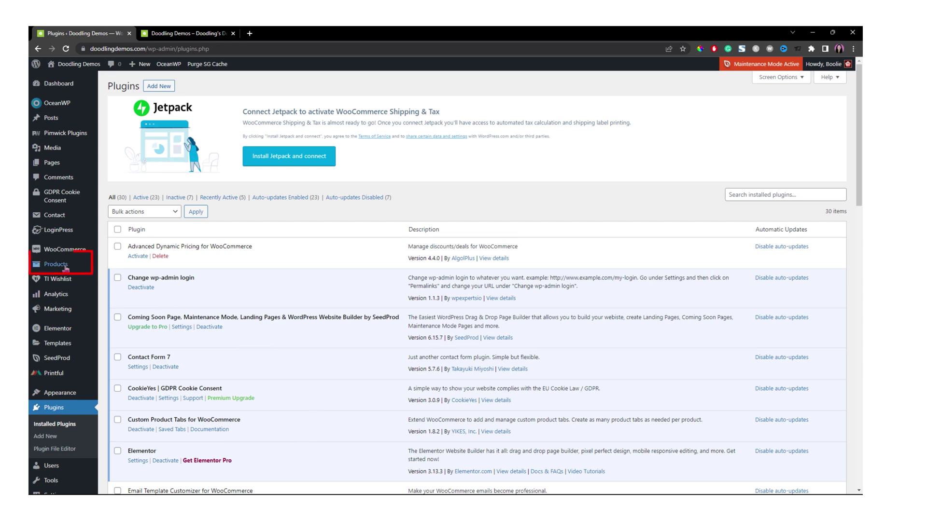
{"action": "left_click", "coordinate": [57, 268]}
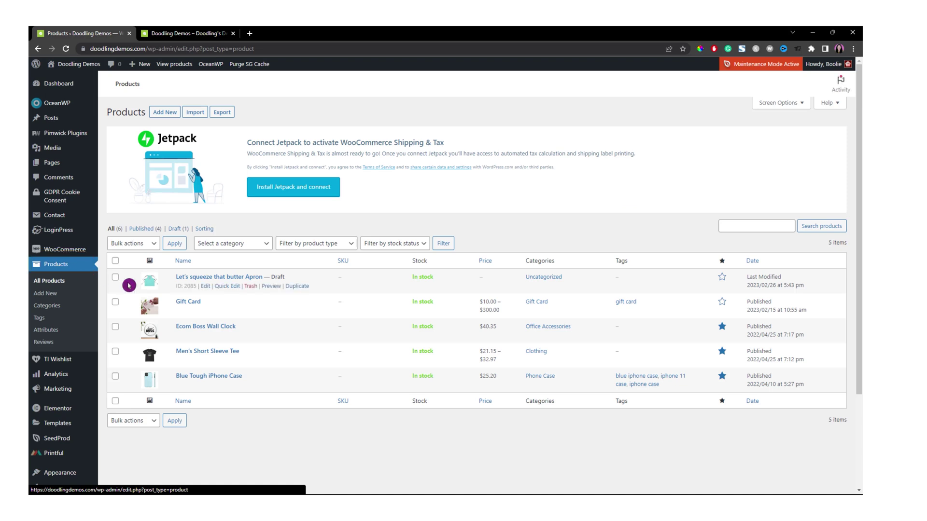
{"action": "mouse_move", "coordinate": [208, 354]}
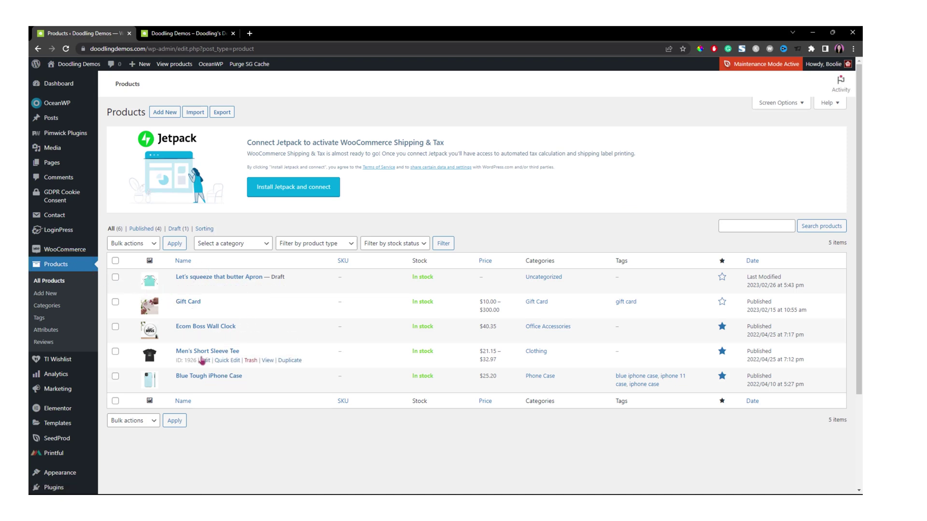
Step: Edit Men's Short Sleeve Tee and show its Product data Custom Tabs panel
{"action": "left_click", "coordinate": [216, 352]}
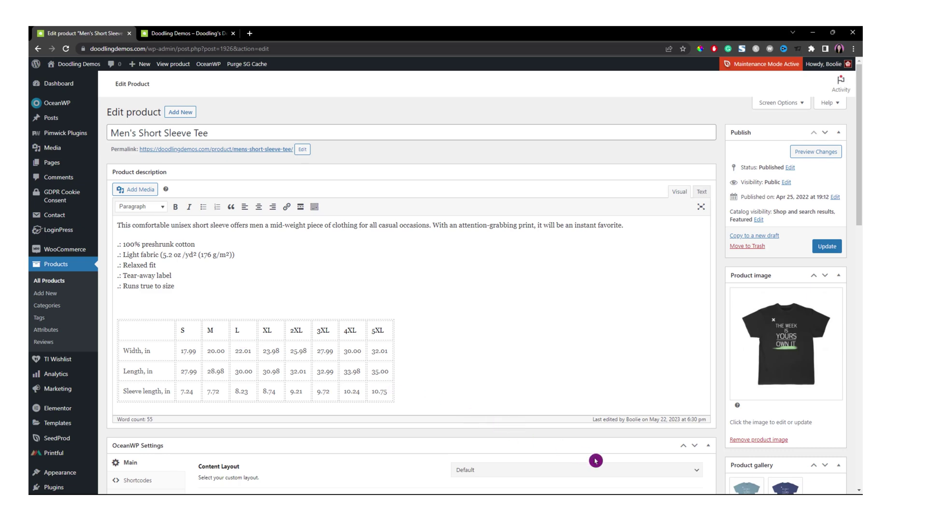
{"action": "scroll", "coordinate": [595, 461], "scroll_direction": "down", "scroll_amount": 2}
{"action": "scroll", "coordinate": [596, 458], "scroll_direction": "down", "scroll_amount": 1}
{"action": "scroll", "coordinate": [610, 454], "scroll_direction": "down", "scroll_amount": 1}
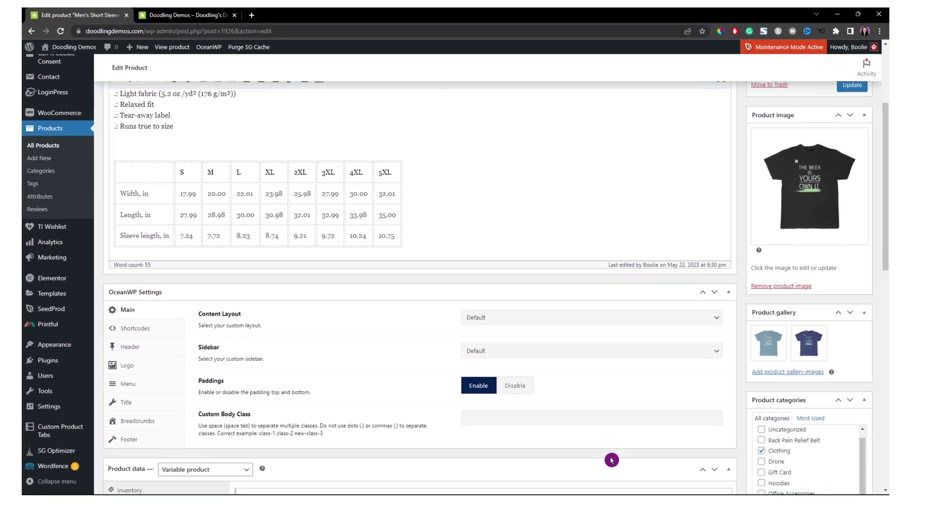
{"action": "scroll", "coordinate": [869, 440], "scroll_direction": "down", "scroll_amount": 3}
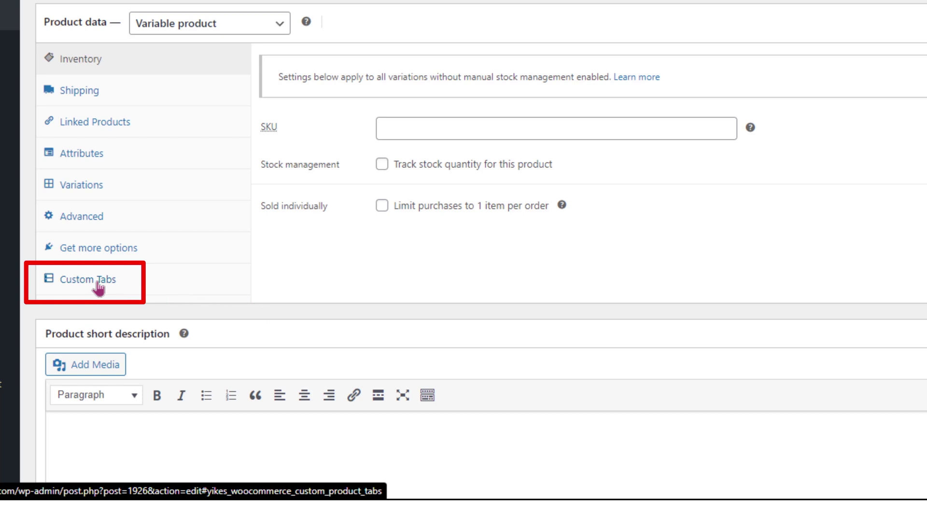
{"action": "left_click", "coordinate": [98, 288]}
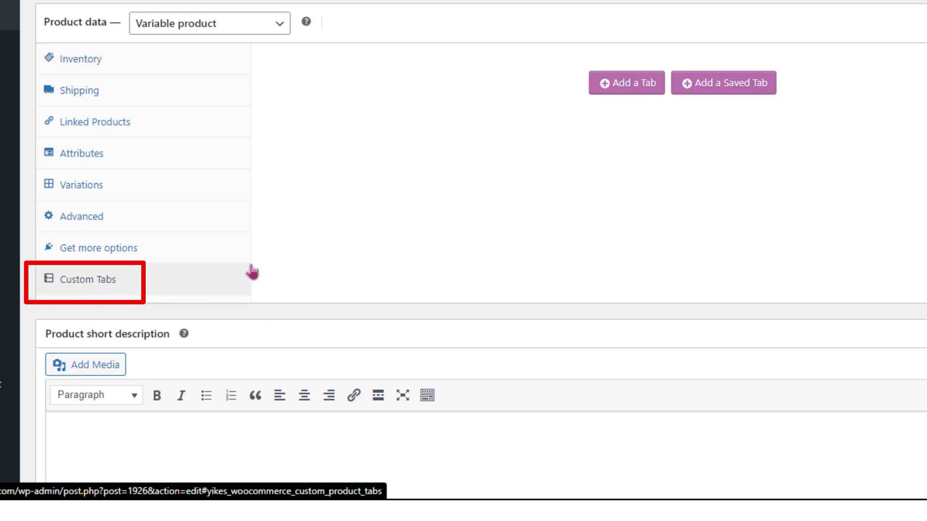
Step: Add a custom tab titled 'Size' with the pasted size chart table as content
{"action": "left_click", "coordinate": [641, 90]}
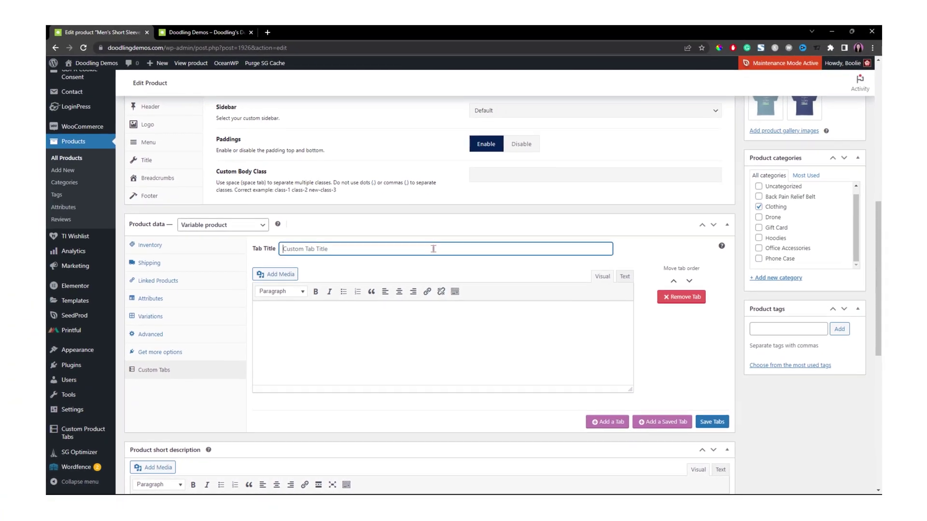
{"action": "left_click", "coordinate": [444, 235]}
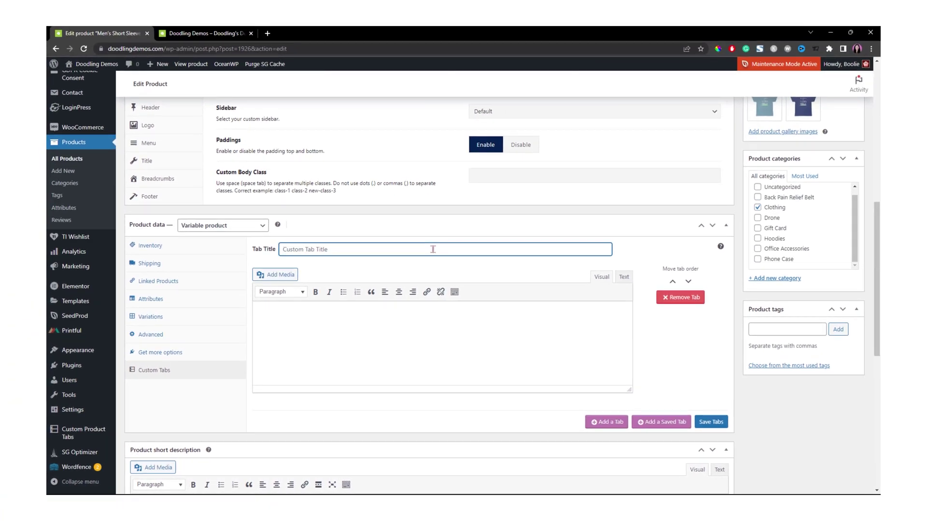
{"action": "type", "text": "Size"}
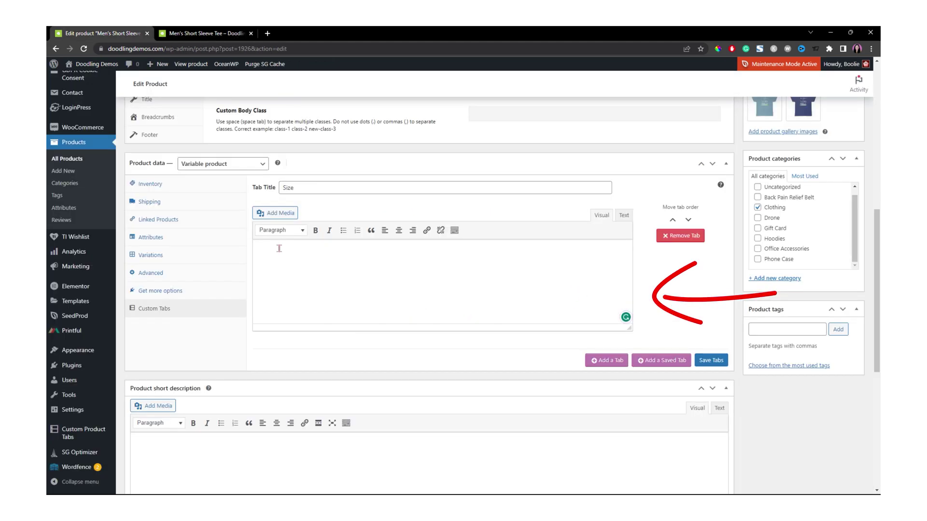
{"action": "type", "text": "S\tM\tL\tXL\t2XL\t3XL\t4XL\t5XL Width, in\t17.99\t20.00\t22.01\t23.98\t25.98\t27.99\t30.00\t32.01 Length, in\t27.99\t28.98\t30.00\t30.98\t32.01\t32.99\t33.98\t35.00 Sleeve length, in\t7.24\t7.72\t8.23\t8.74\t9.21\t9.72\t10.24\t10.75"}
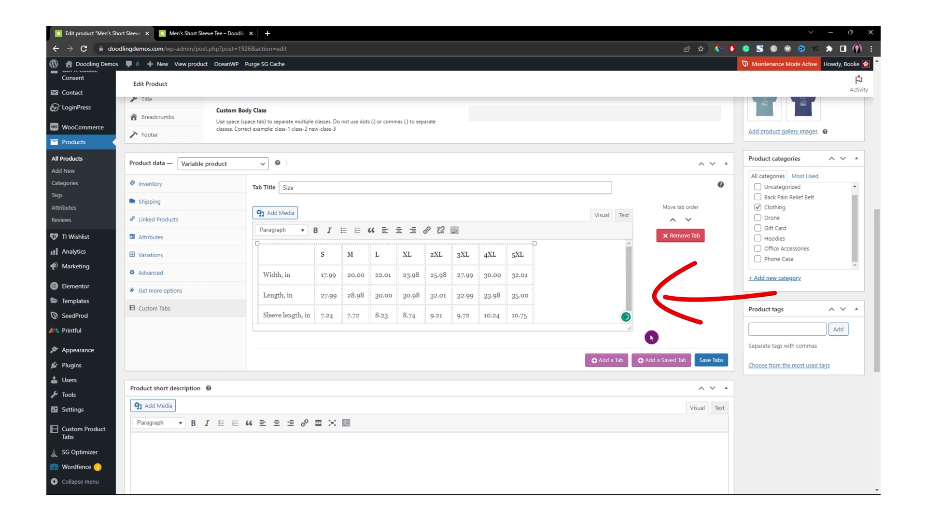
Step: Add an 'Intersting Facts' tab containing the pasted filler paragraph
{"action": "left_click", "coordinate": [607, 363]}
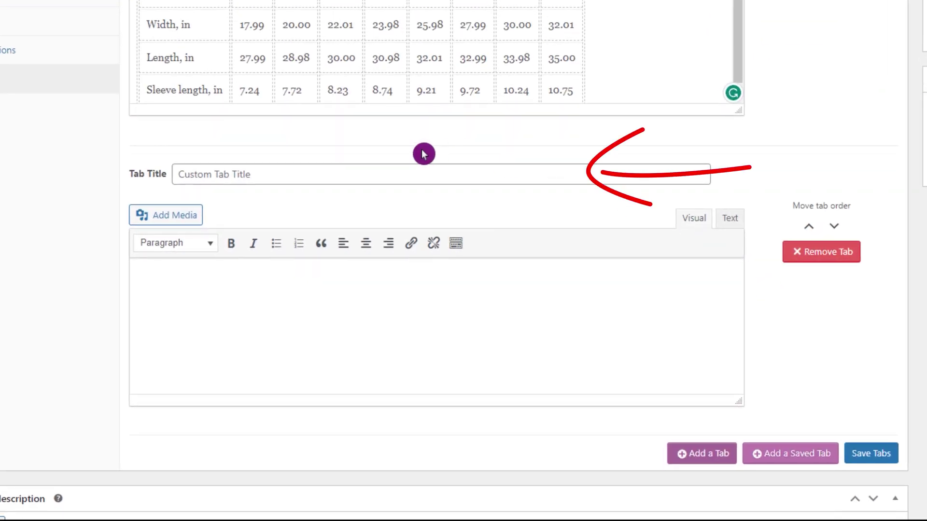
{"action": "left_click", "coordinate": [339, 176]}
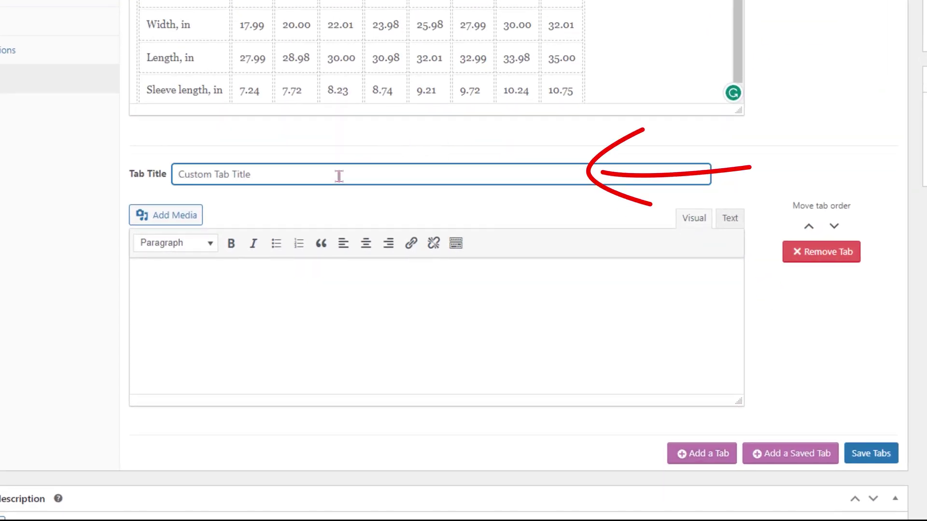
{"action": "type", "text": "te"}
{"action": "type", "text": "rsting Facts"}
{"action": "left_click", "coordinate": [255, 283]}
{"action": "type", "text": "Sed ut perspiciatis unde omnis iste natus error sit voluptatem accusantium doloremque laudantium, totam rem aperiam, eaque ipsa quae ab illo inventore veritatis et quasi architecto beatae vitae dicta sunt explicabo. Nemo enim ipsam voluptatem quia voluptas sit aspernatur aut odit aut fugit, sed quia consequuntur magni dolores eos qui ratione voluptatem sequi nesciunt. Neque porro quisquam est, qui dolorem ipsum quia dolor sit amet, consectetur, adipisci velit, sed quia non numquam eius modi tempora incidunt ut labore et dolore magnam aliquam quaerat voluptatem."}
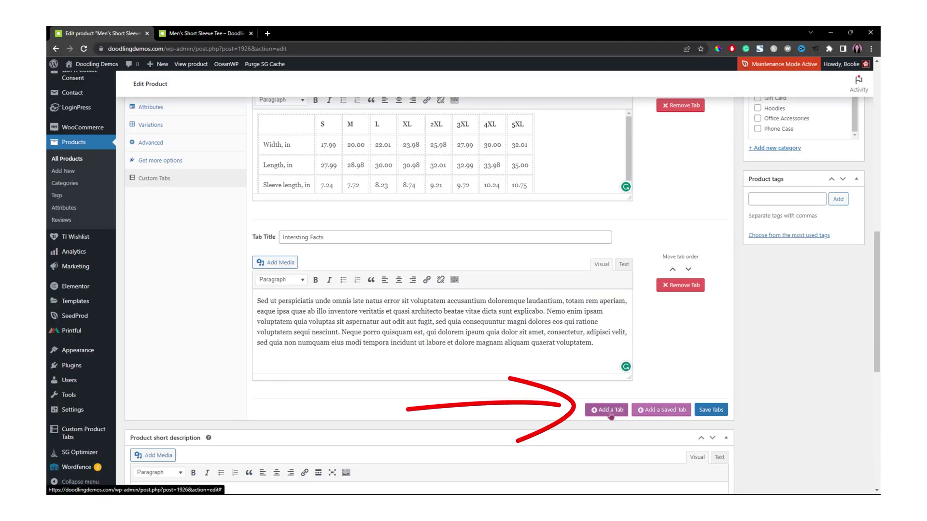
Step: Add a 'Test' tab with the content 'glkdfg;dgfpl'
{"action": "left_click", "coordinate": [611, 411]}
{"action": "scroll", "coordinate": [483, 290], "scroll_direction": "down", "scroll_amount": 5}
{"action": "left_click", "coordinate": [363, 198]}
{"action": "type", "text": "Tes"}
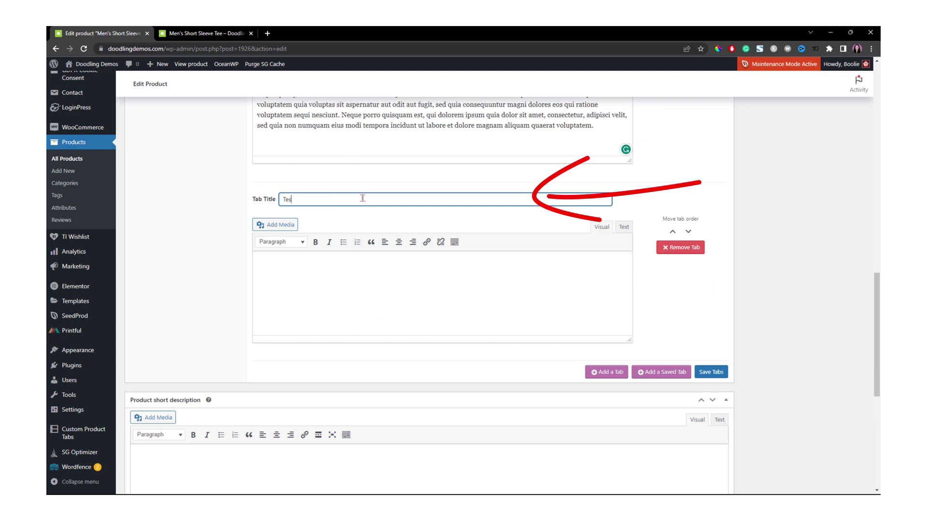
{"action": "type", "text": "t"}
{"action": "left_click", "coordinate": [321, 269]}
{"action": "type", "text": "glkdfg;dgfpl"}
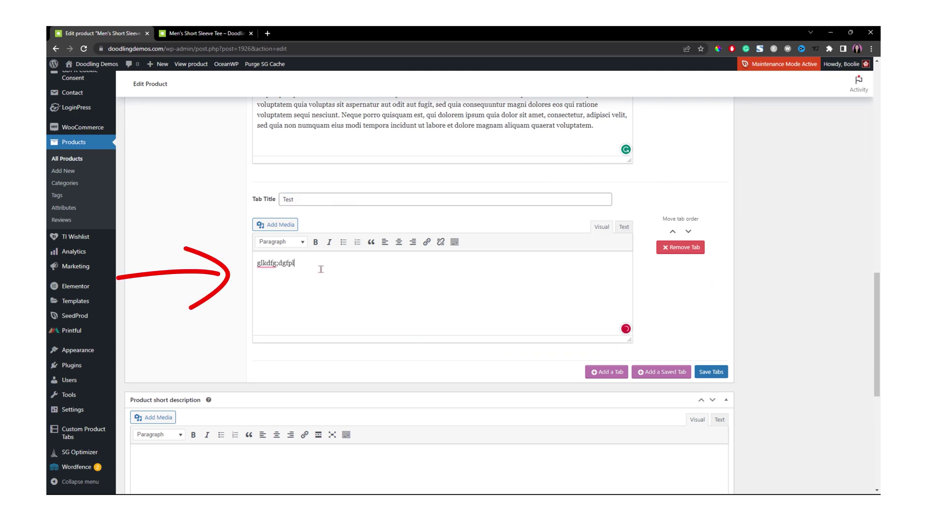
Step: Save the custom tabs and update the tee product
{"action": "left_click", "coordinate": [716, 375]}
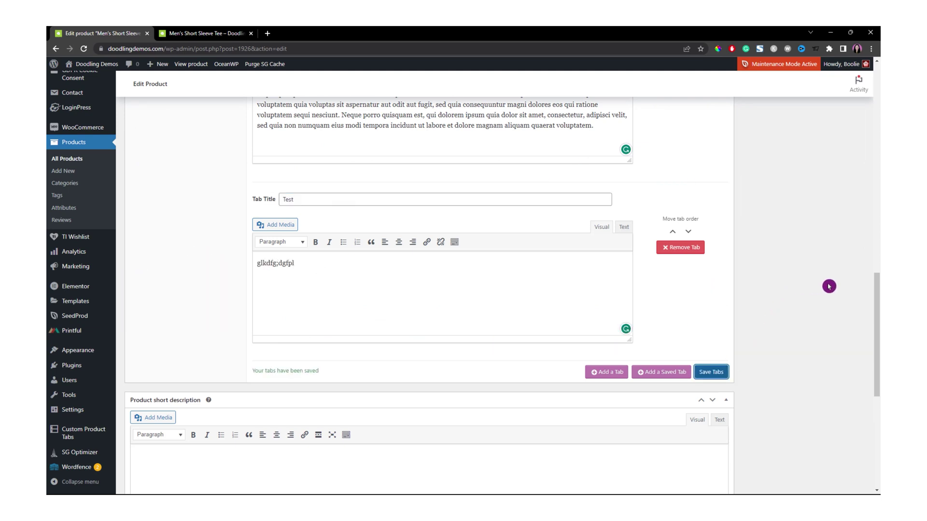
{"action": "scroll", "coordinate": [829, 286], "scroll_direction": "up", "scroll_amount": 3}
{"action": "scroll", "coordinate": [830, 288], "scroll_direction": "up", "scroll_amount": 3}
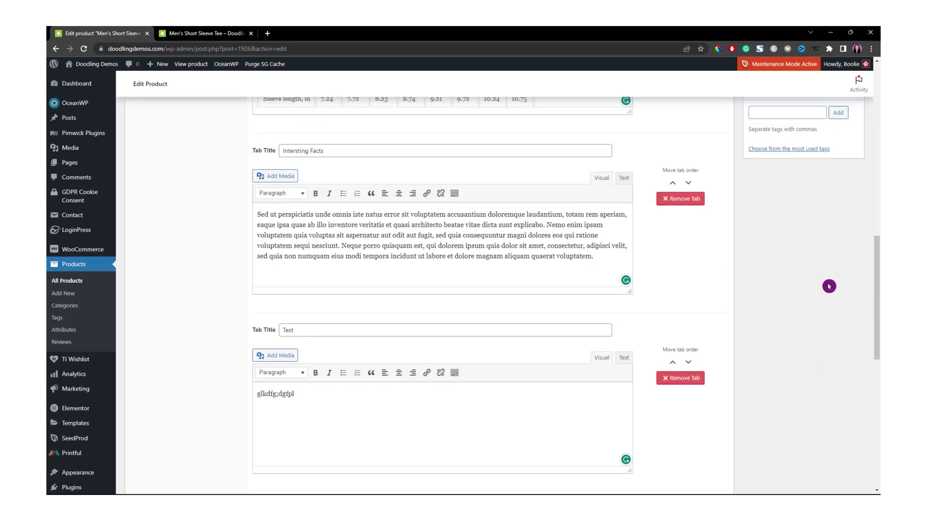
{"action": "scroll", "coordinate": [834, 290], "scroll_direction": "up", "scroll_amount": 3}
{"action": "scroll", "coordinate": [836, 291], "scroll_direction": "up", "scroll_amount": 3}
{"action": "scroll", "coordinate": [847, 271], "scroll_direction": "up", "scroll_amount": 3}
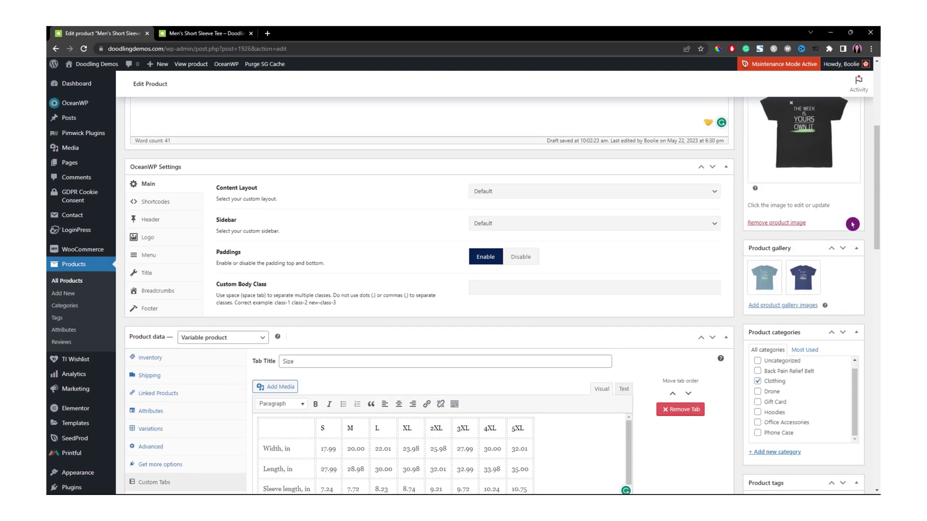
{"action": "scroll", "coordinate": [847, 241], "scroll_direction": "up", "scroll_amount": 3}
{"action": "left_click", "coordinate": [846, 205]}
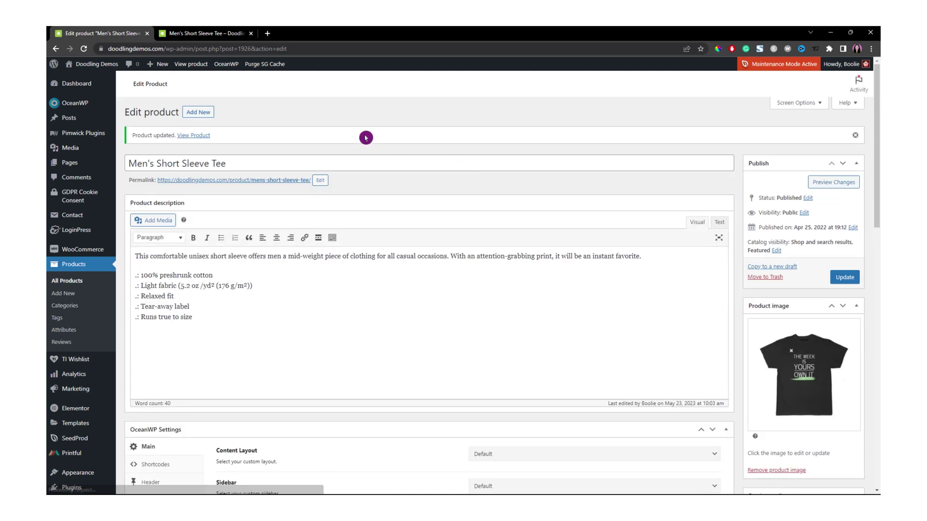
{"action": "left_click", "coordinate": [211, 36]}
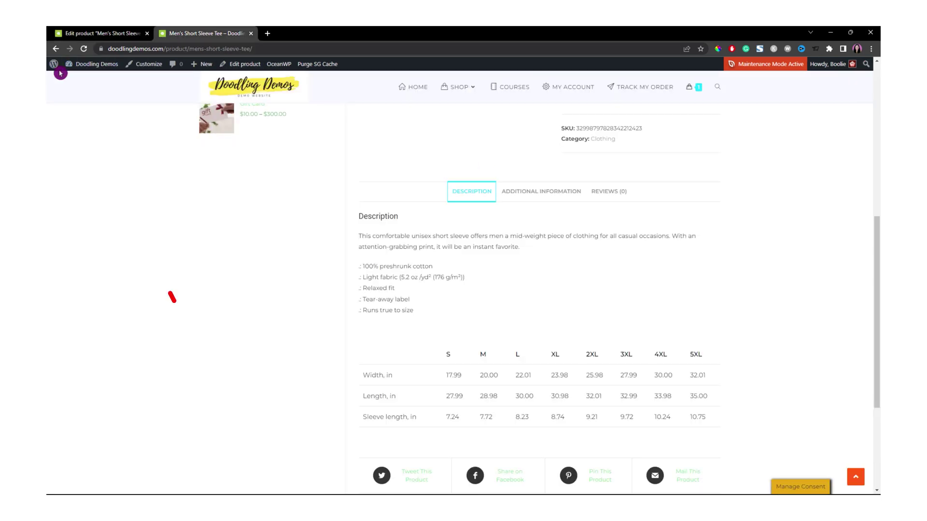
Step: Reload the tee's storefront page and view its Size, Intersting Facts and Test tabs
{"action": "left_click", "coordinate": [85, 50]}
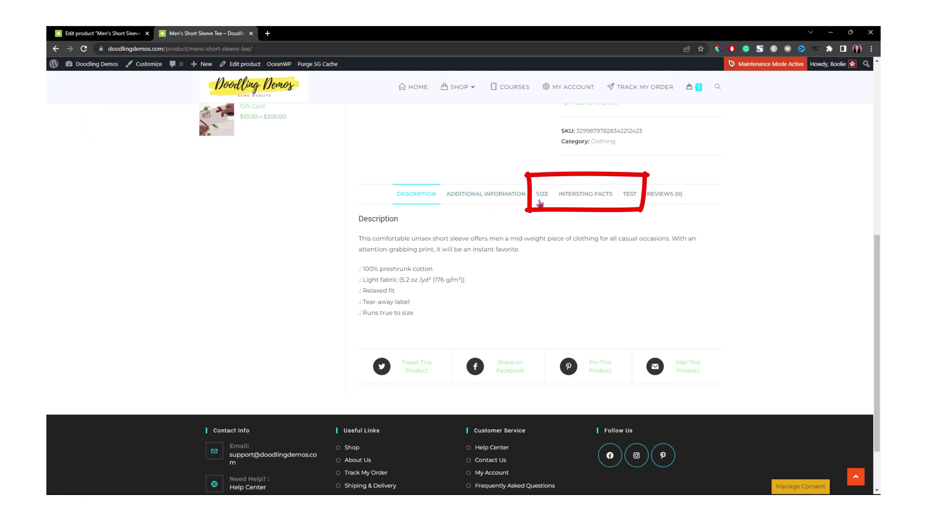
{"action": "left_click", "coordinate": [539, 198]}
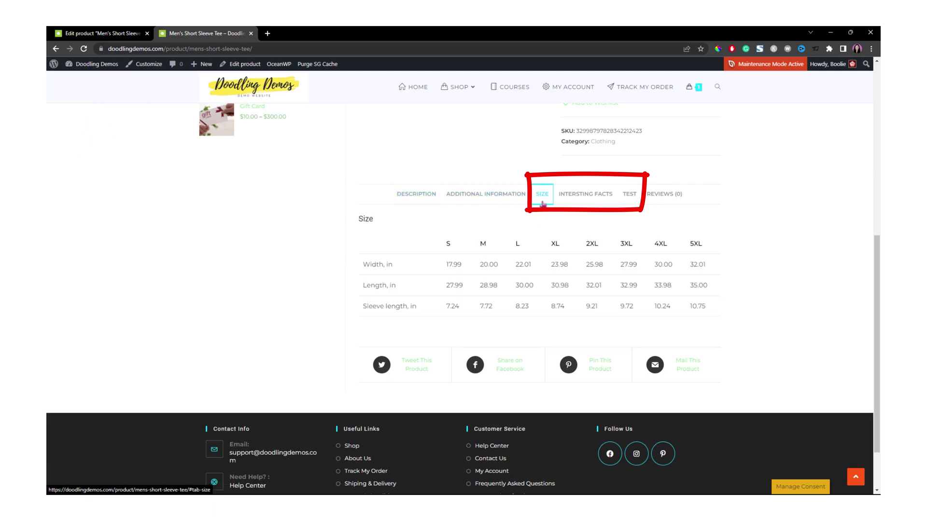
{"action": "left_click", "coordinate": [596, 199]}
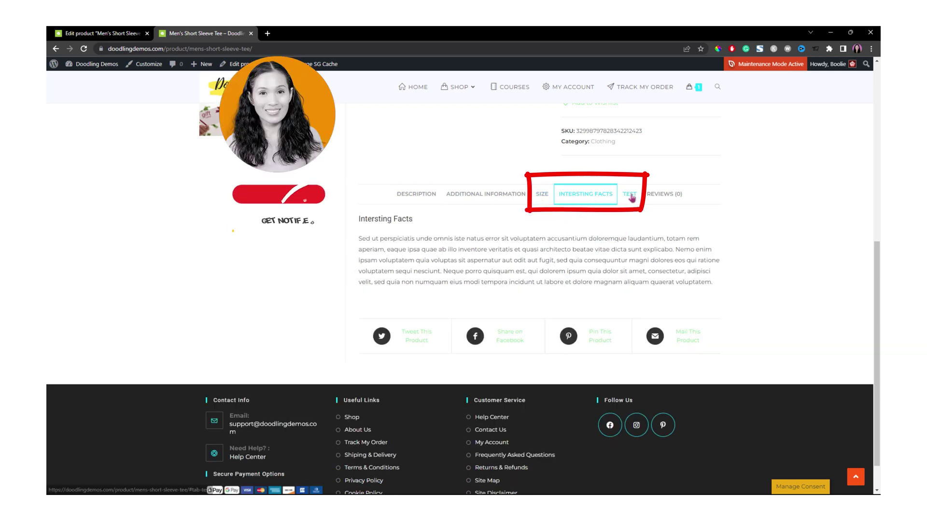
{"action": "left_click", "coordinate": [630, 194]}
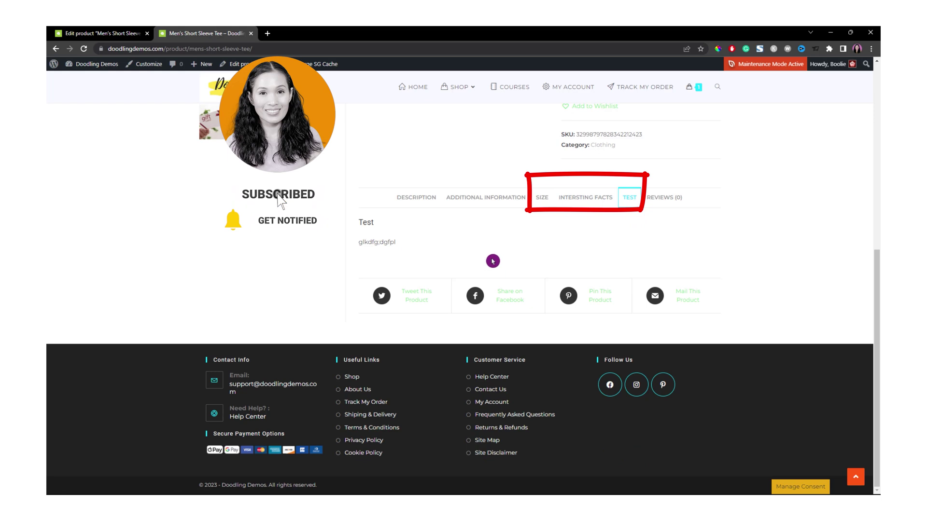
{"action": "left_click", "coordinate": [99, 33]}
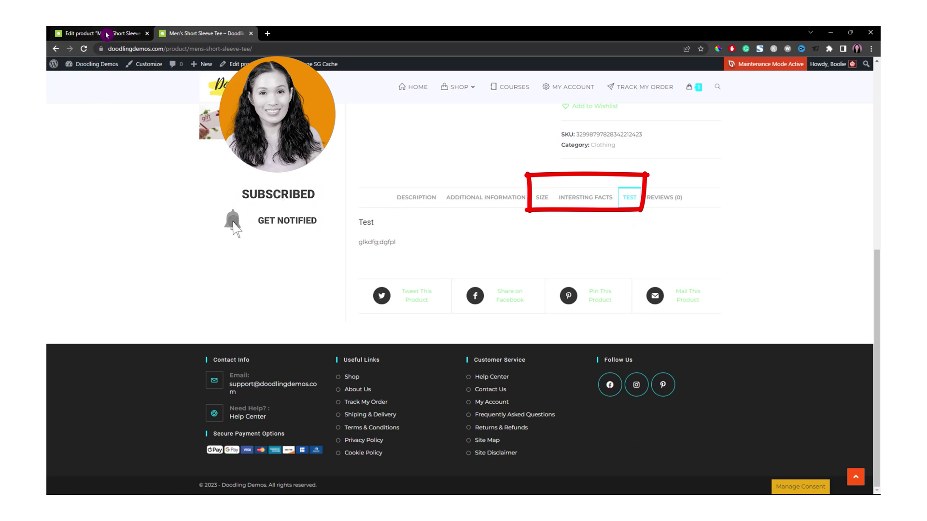
Step: Remove the Test custom tab from the tee
{"action": "scroll", "coordinate": [161, 402], "scroll_direction": "down", "scroll_amount": 8}
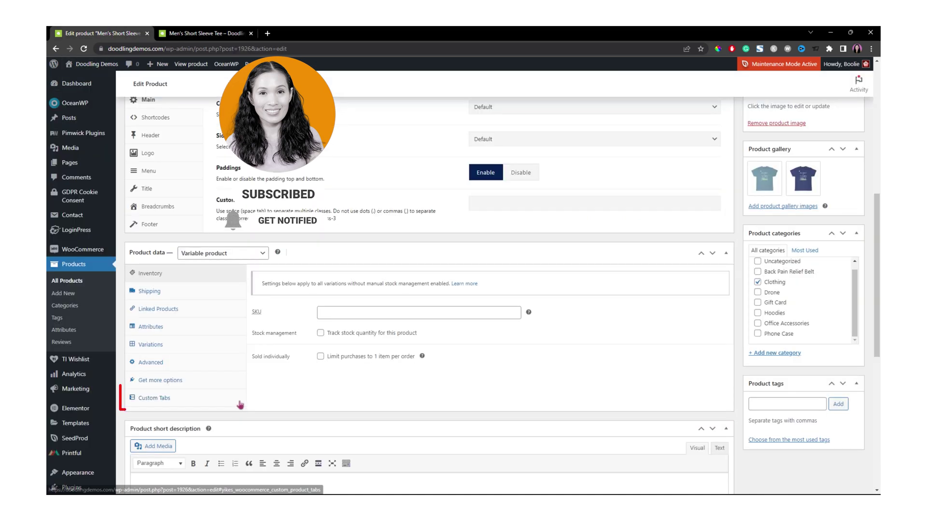
{"action": "left_click", "coordinate": [161, 399]}
{"action": "scroll", "coordinate": [719, 410], "scroll_direction": "down", "scroll_amount": 2}
{"action": "scroll", "coordinate": [718, 410], "scroll_direction": "down", "scroll_amount": 2}
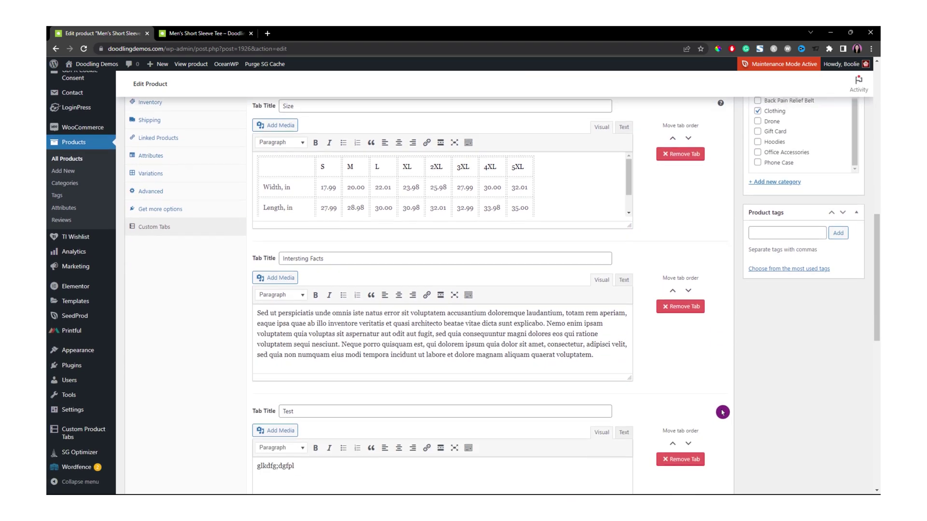
{"action": "scroll", "coordinate": [719, 411], "scroll_direction": "down", "scroll_amount": 1}
{"action": "scroll", "coordinate": [719, 411], "scroll_direction": "down", "scroll_amount": 2}
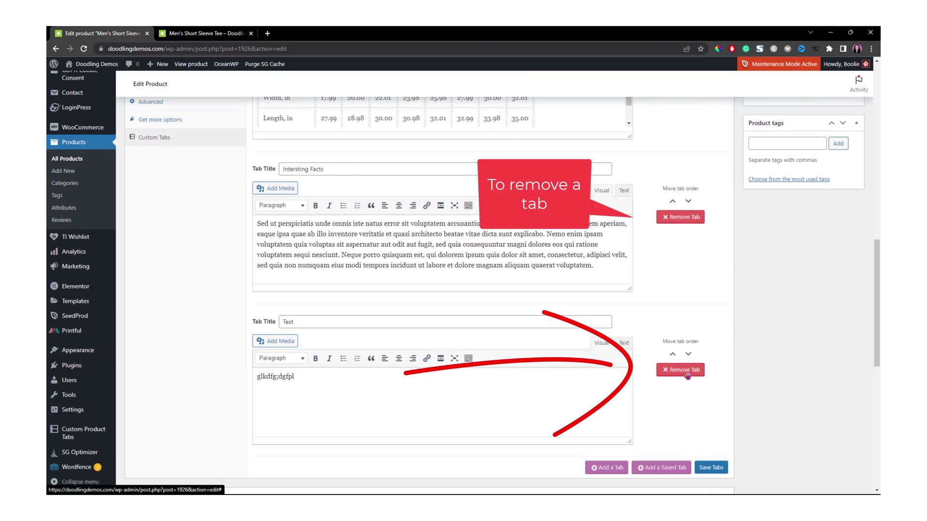
{"action": "left_click", "coordinate": [687, 374]}
Step: Move Size below Intersting Facts, save the tabs and update the product
{"action": "scroll", "coordinate": [724, 298], "scroll_direction": "up", "scroll_amount": 3}
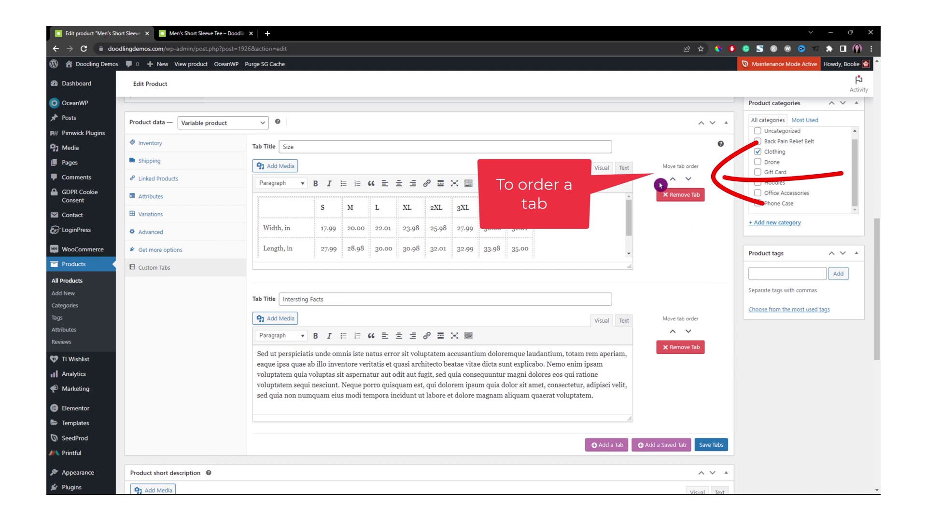
{"action": "left_click", "coordinate": [688, 180]}
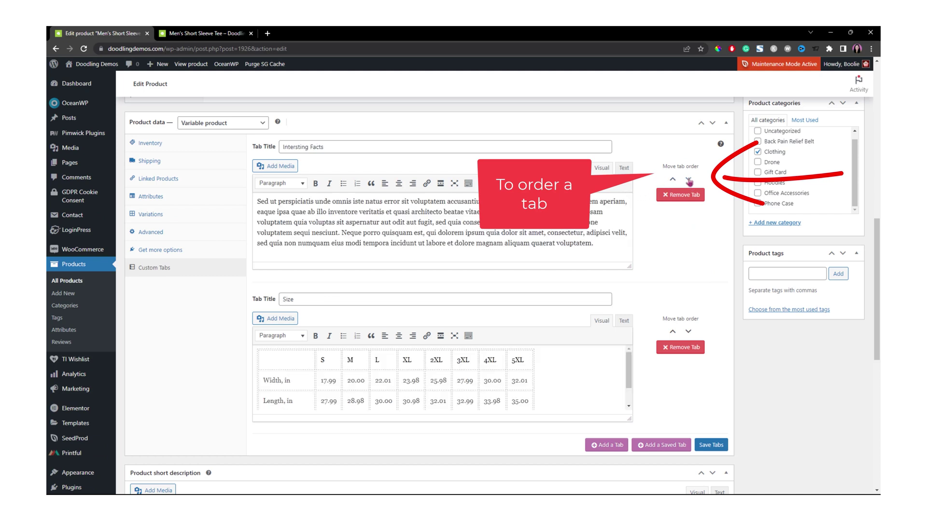
{"action": "left_click", "coordinate": [710, 447]}
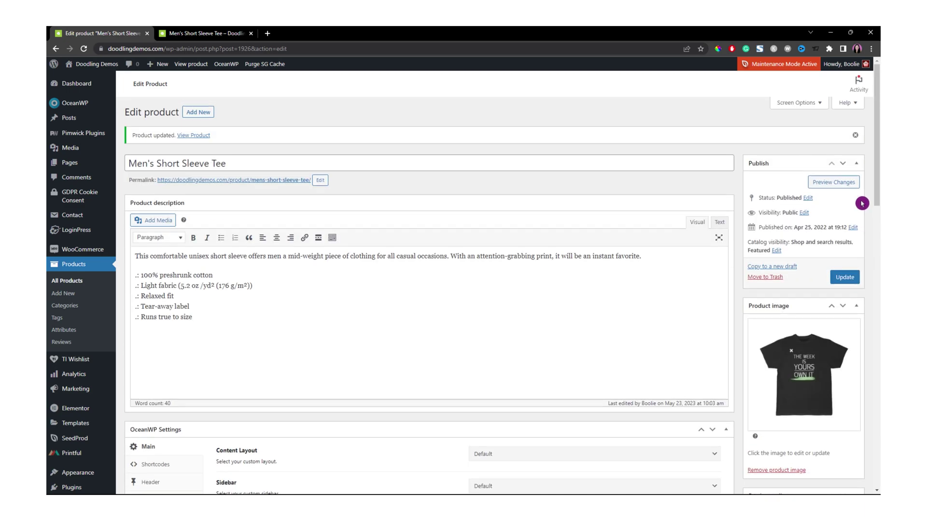
{"action": "left_click", "coordinate": [844, 277]}
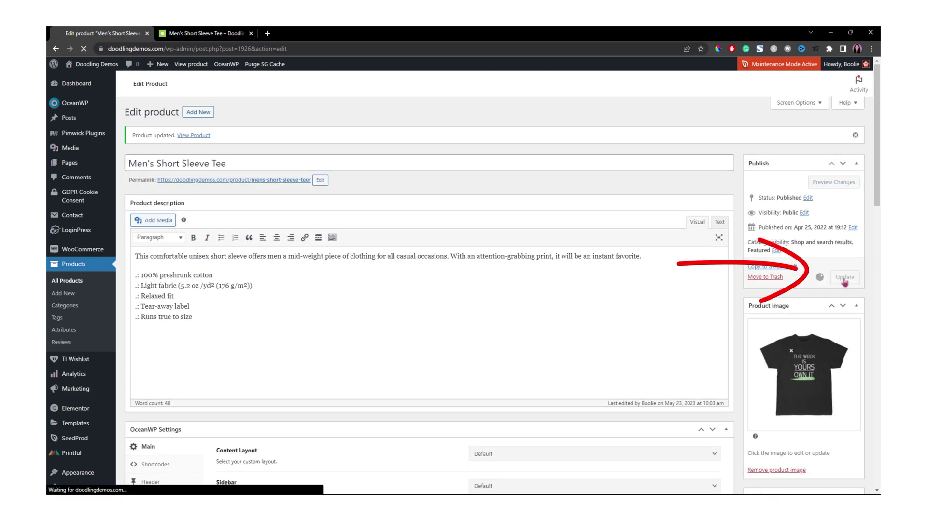
Step: Reload the storefront page to confirm Intersting Facts precedes Size and Test is gone
{"action": "left_click", "coordinate": [213, 34]}
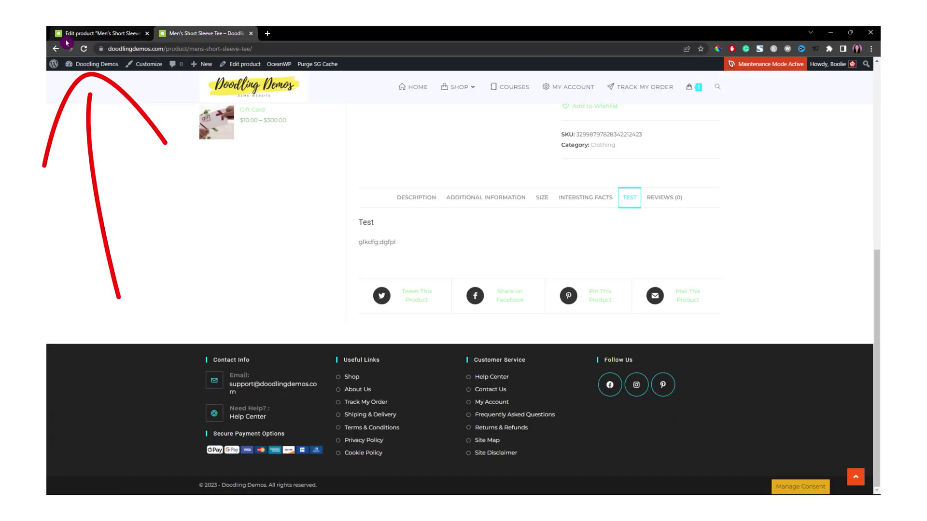
{"action": "left_click", "coordinate": [85, 50]}
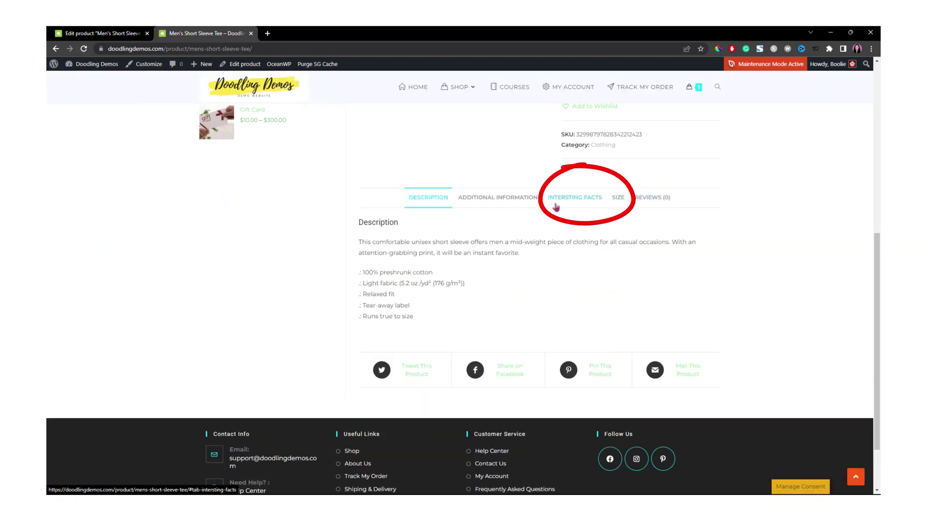
{"action": "left_click", "coordinate": [571, 202]}
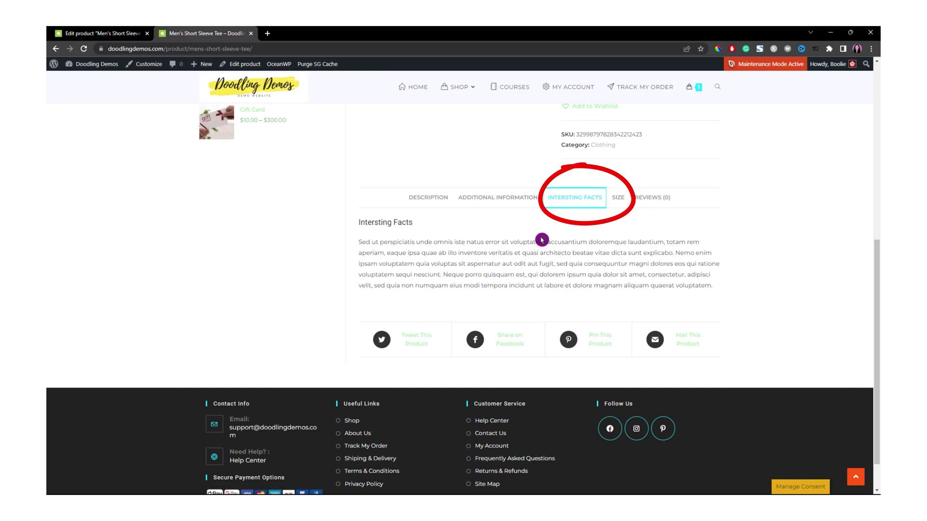
{"action": "left_click", "coordinate": [618, 199]}
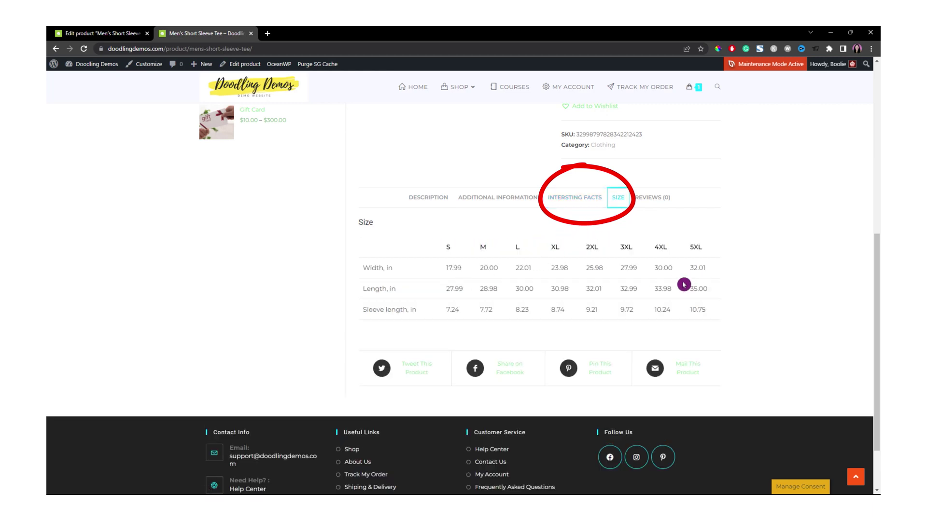
{"action": "left_click", "coordinate": [107, 33]}
{"action": "scroll", "coordinate": [362, 310], "scroll_direction": "down", "scroll_amount": 8}
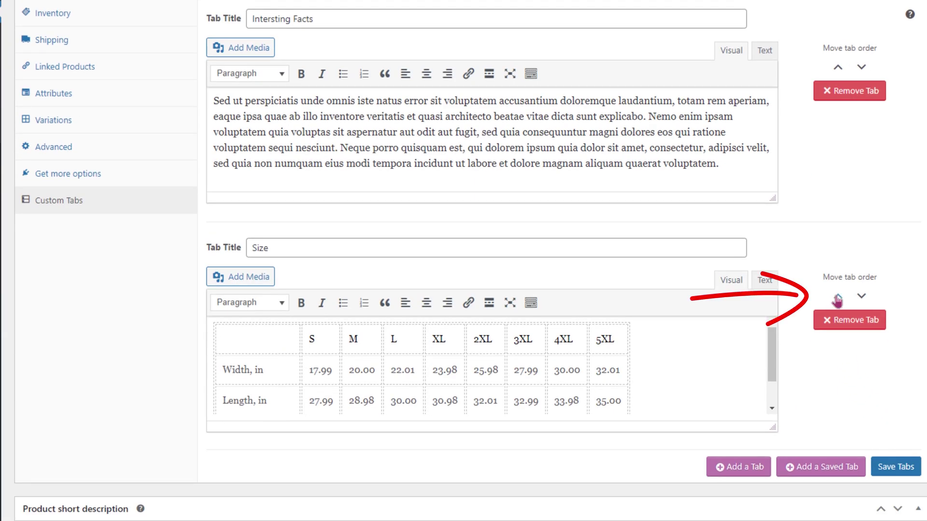
Step: Move Size back above Intersting Facts, save the tabs and update the tee
{"action": "left_click", "coordinate": [838, 297]}
{"action": "left_click", "coordinate": [894, 468]}
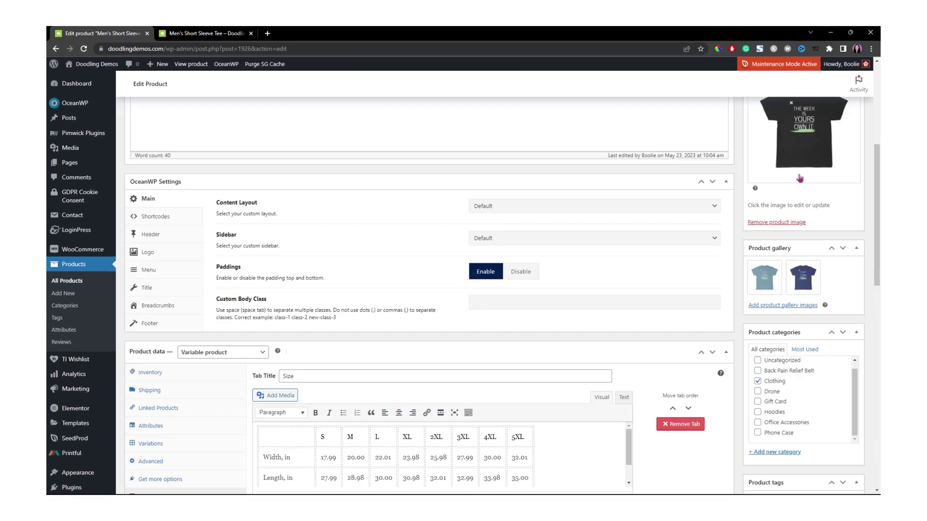
{"action": "scroll", "coordinate": [854, 175], "scroll_direction": "up", "scroll_amount": 3}
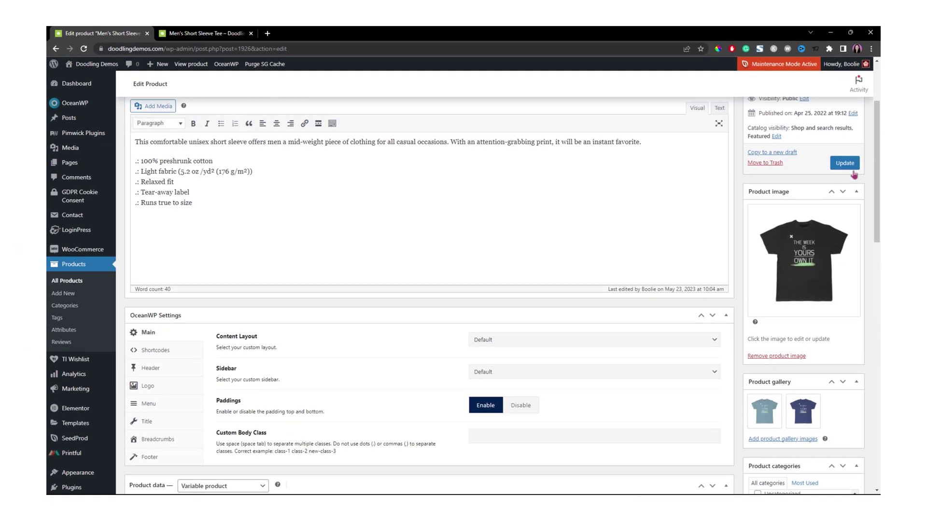
{"action": "left_click", "coordinate": [846, 182]}
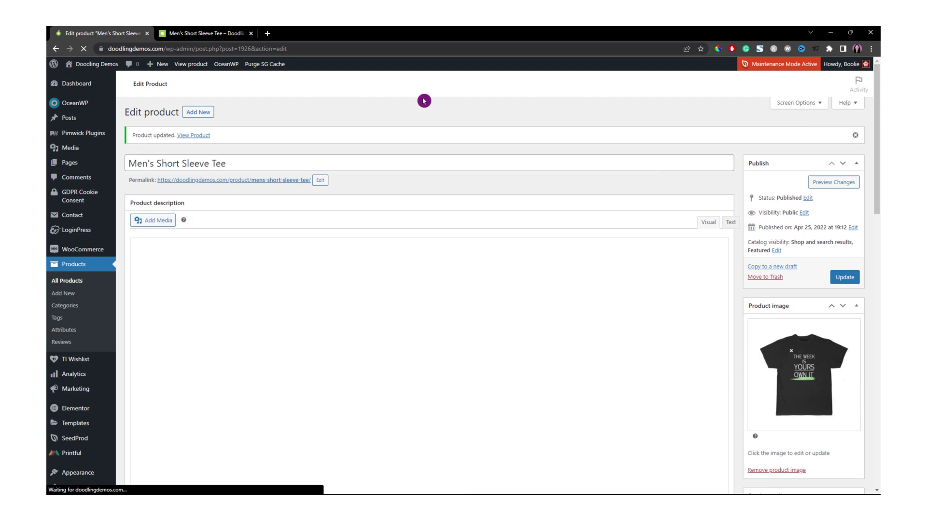
{"action": "left_click", "coordinate": [203, 33]}
Step: Reload the tee page and check Size now precedes Intersting Facts, showing the size chart
{"action": "left_click", "coordinate": [83, 51]}
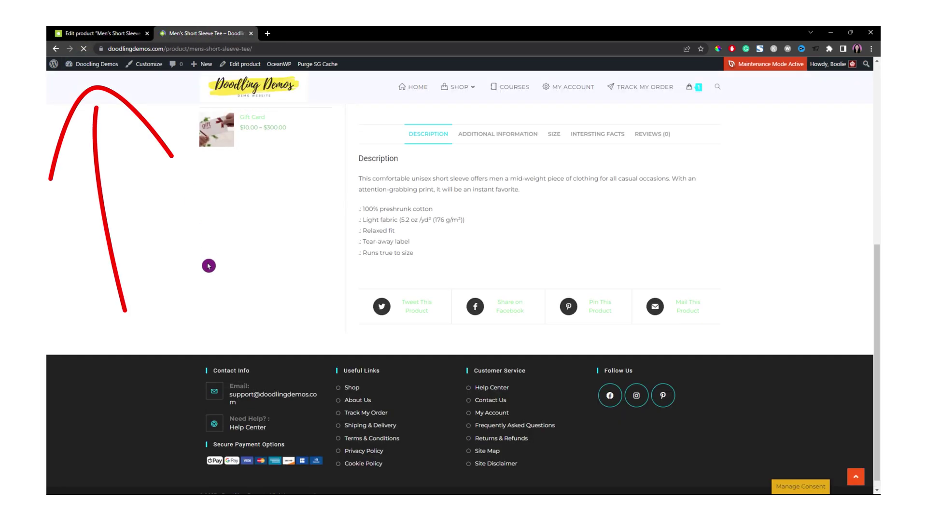
{"action": "left_click", "coordinate": [592, 285]}
{"action": "left_click", "coordinate": [554, 284]}
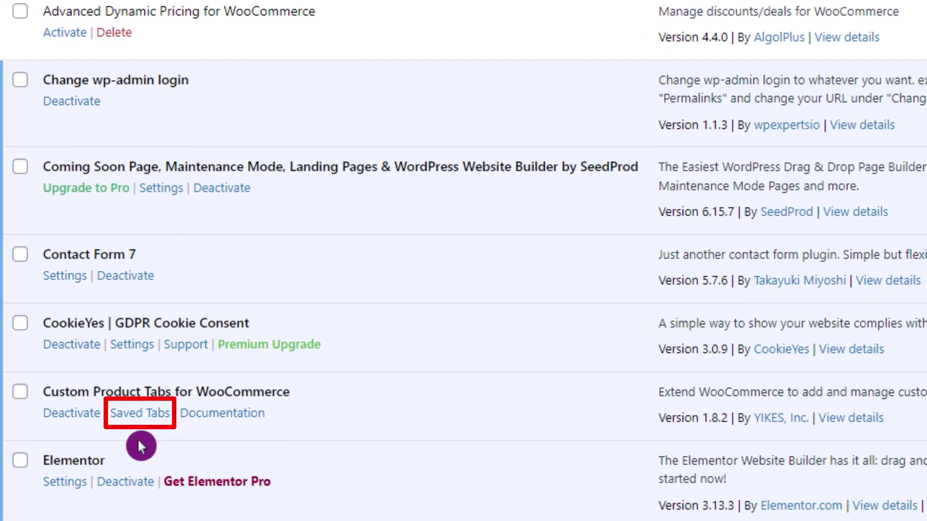
Step: Go to the empty Custom Product Tabs Saved Tabs list and start a new saved tab
{"action": "left_click", "coordinate": [153, 418]}
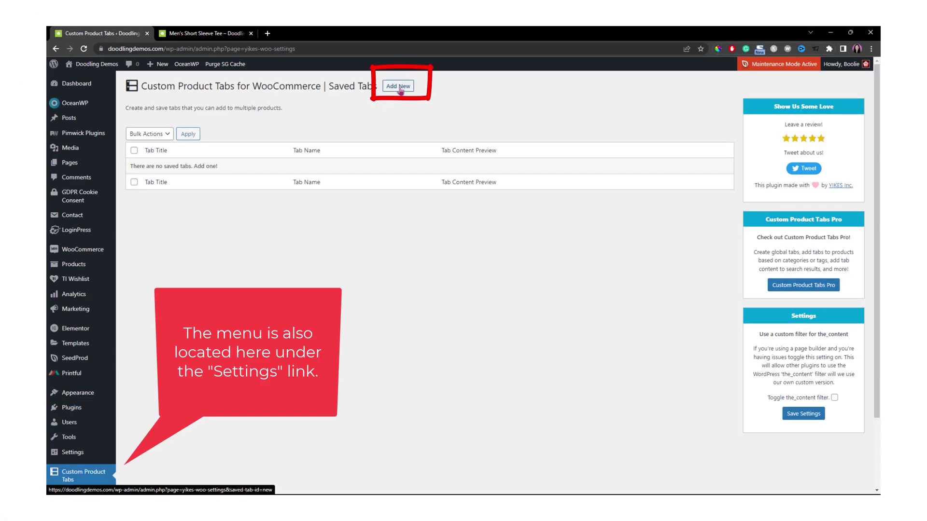
{"action": "left_click", "coordinate": [401, 91]}
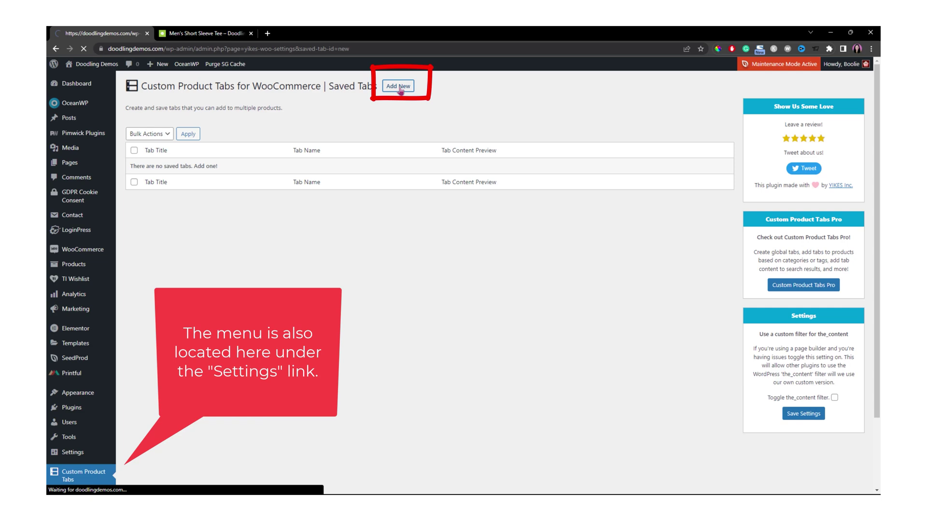
Step: Create saved tab 'Words' named 'TShirt Words' with content 'Awesome words...'
{"action": "left_click", "coordinate": [257, 138]}
{"action": "type", "text": "Words"}
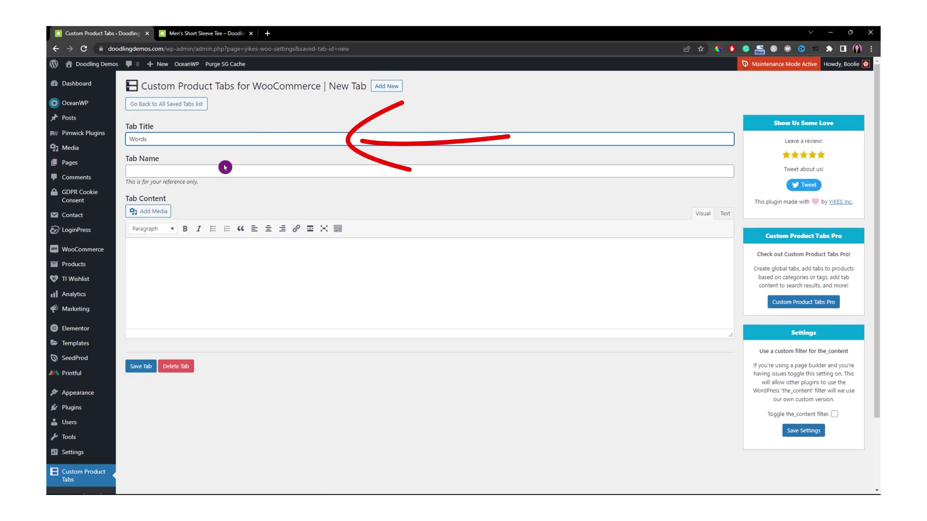
{"action": "left_click", "coordinate": [207, 171]}
{"action": "type", "text": "TShirt Words"}
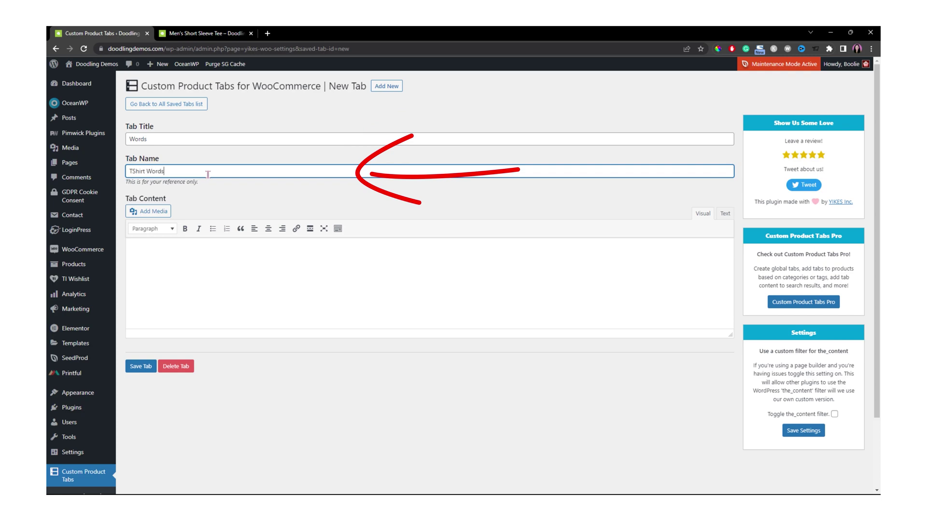
{"action": "left_click", "coordinate": [186, 247]}
{"action": "type", "text": "Awesome words"}
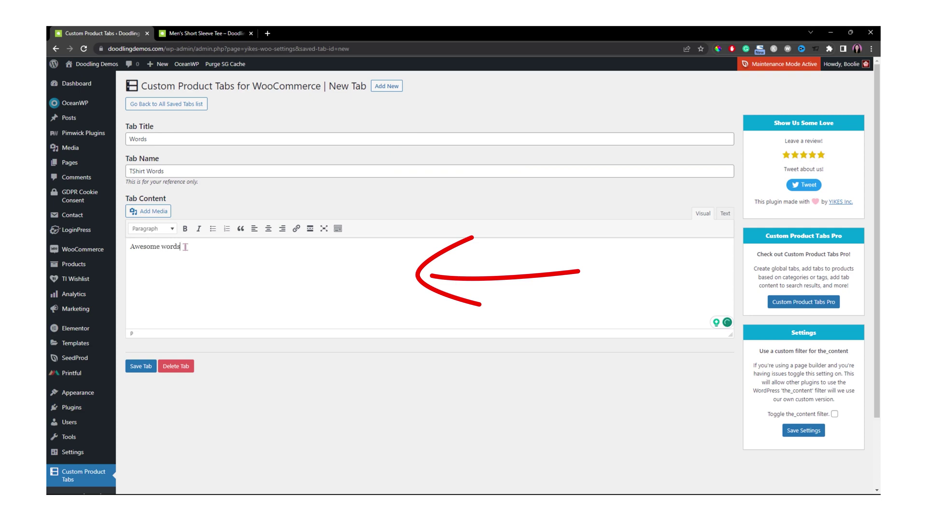
{"action": "type", "text": "..."}
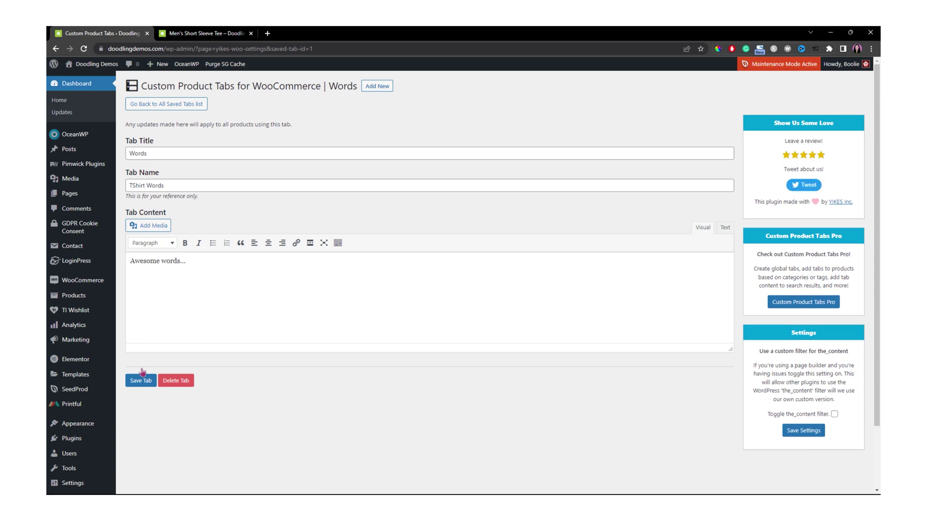
{"action": "left_click", "coordinate": [185, 105]}
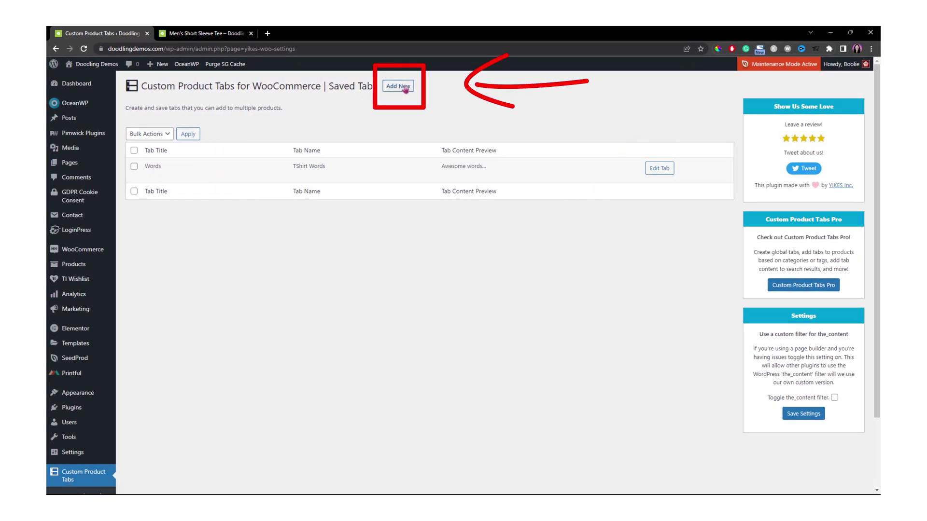
Step: Start a new saved tab titled and named 'More Info' with a short placeholder note
{"action": "left_click", "coordinate": [404, 88]}
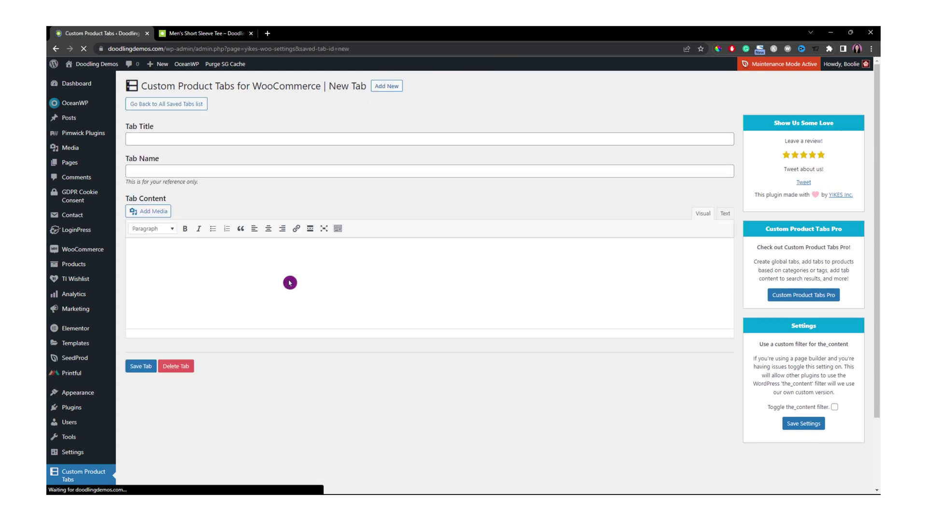
{"action": "left_click", "coordinate": [182, 138]}
{"action": "type", "text": "More Info"}
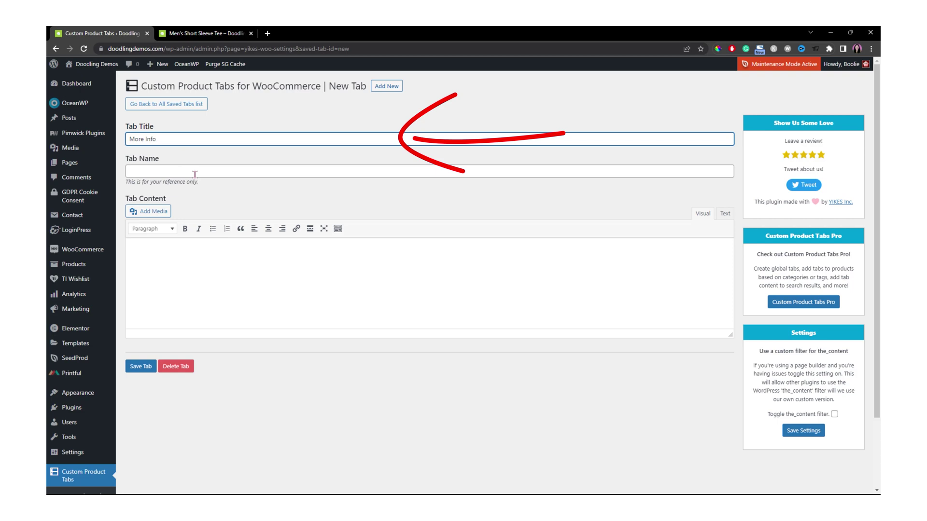
{"action": "left_click", "coordinate": [195, 174]}
{"action": "type", "text": "More Info"}
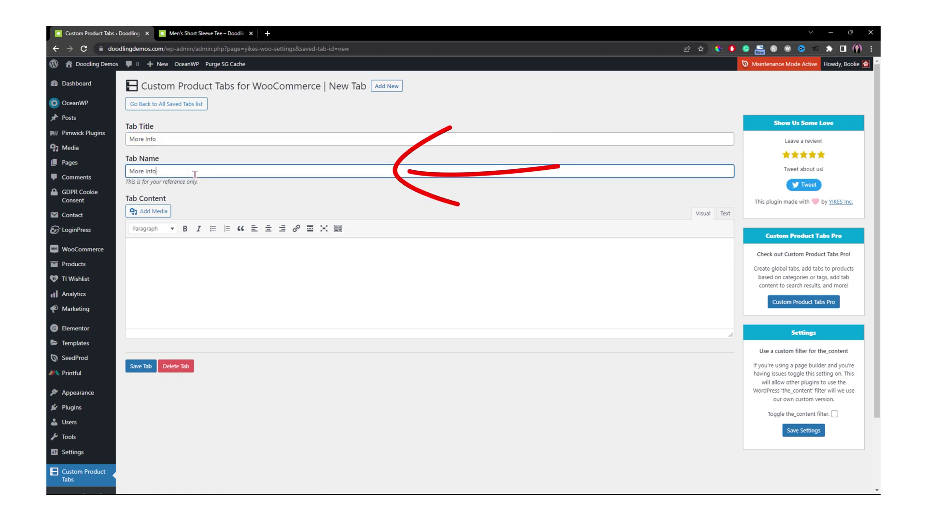
{"action": "left_click", "coordinate": [193, 246]}
{"action": "type", "text": "H"}
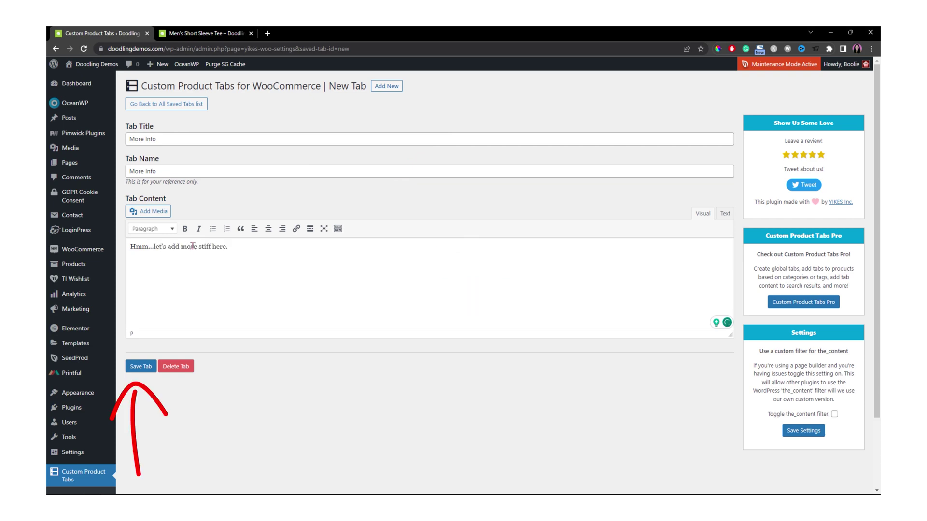
Step: Save the More Info tab, then go to the store's Products list
{"action": "left_click", "coordinate": [132, 368]}
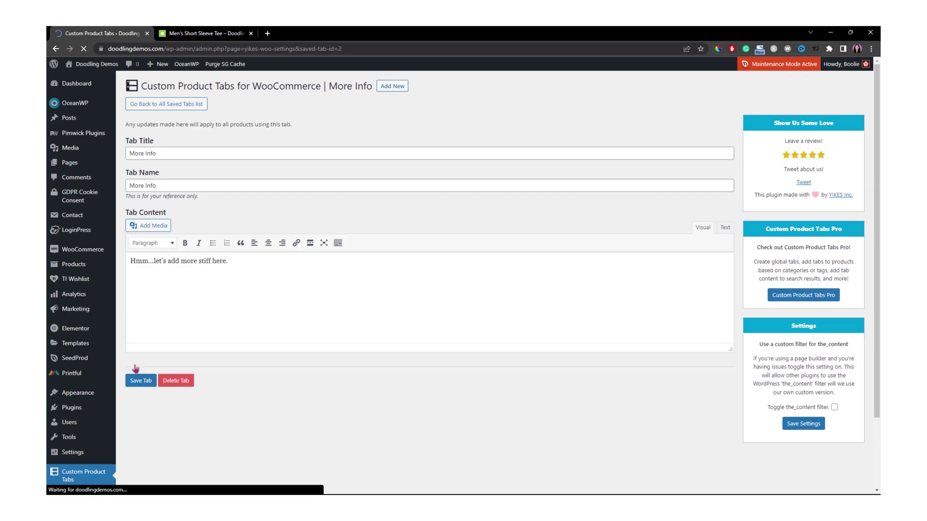
{"action": "left_click", "coordinate": [184, 105]}
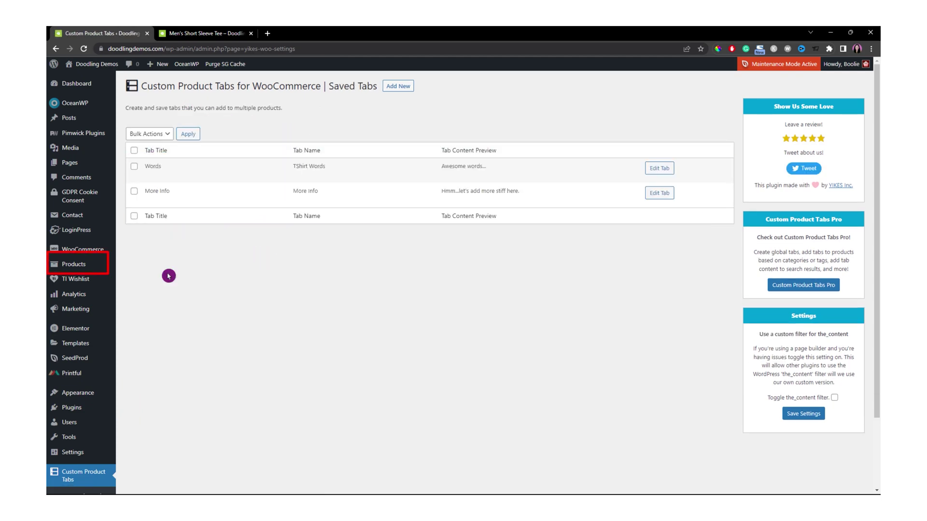
{"action": "left_click", "coordinate": [69, 267]}
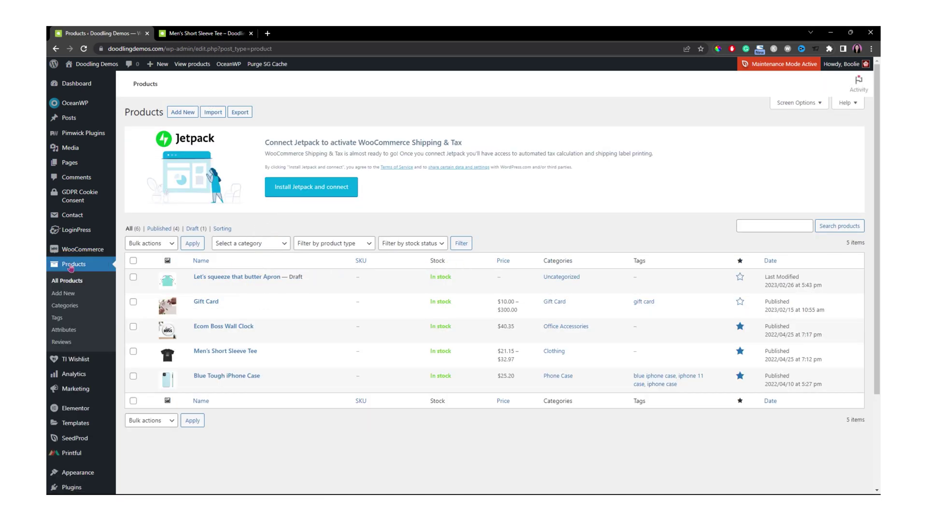
Step: Edit Men's Short Sleeve Tee and show its Size and Intersting Facts custom tabs
{"action": "left_click", "coordinate": [220, 353]}
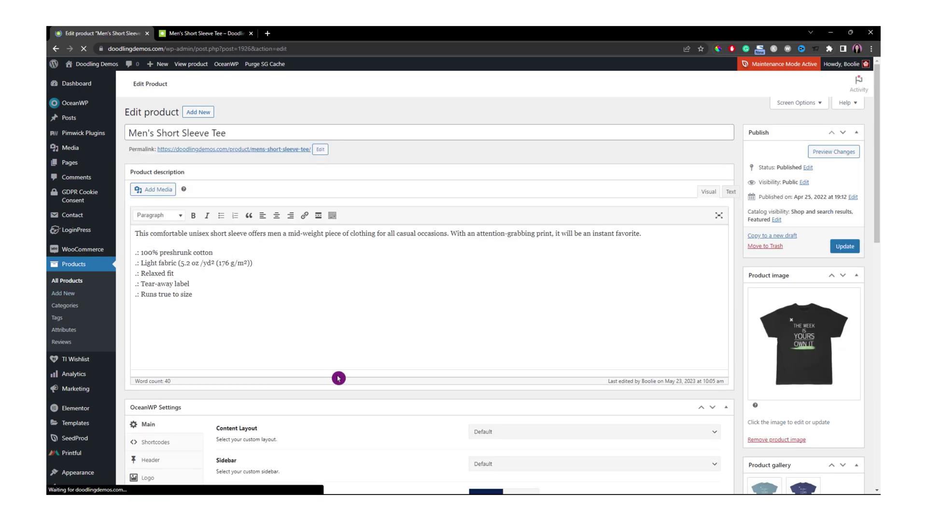
{"action": "scroll", "coordinate": [239, 420], "scroll_direction": "down", "scroll_amount": 5}
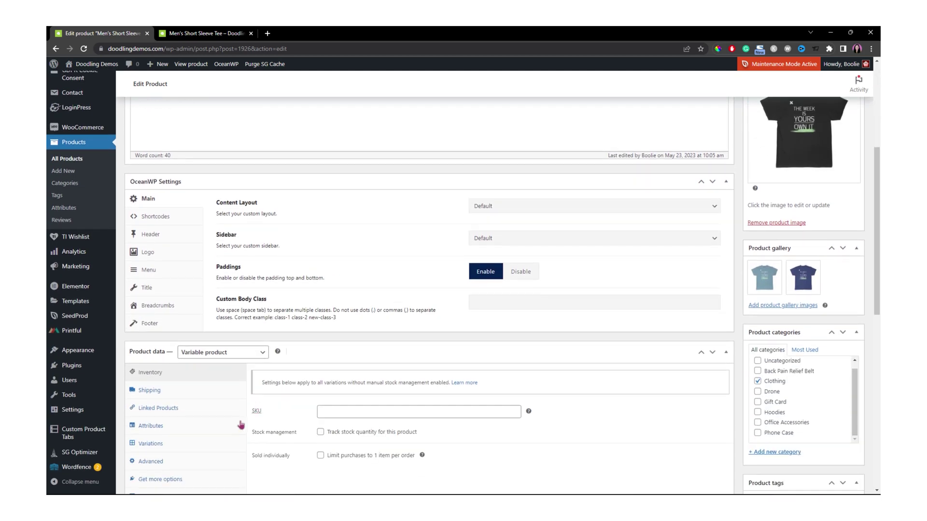
{"action": "scroll", "coordinate": [241, 424], "scroll_direction": "down", "scroll_amount": 1}
{"action": "scroll", "coordinate": [239, 424], "scroll_direction": "down", "scroll_amount": 2}
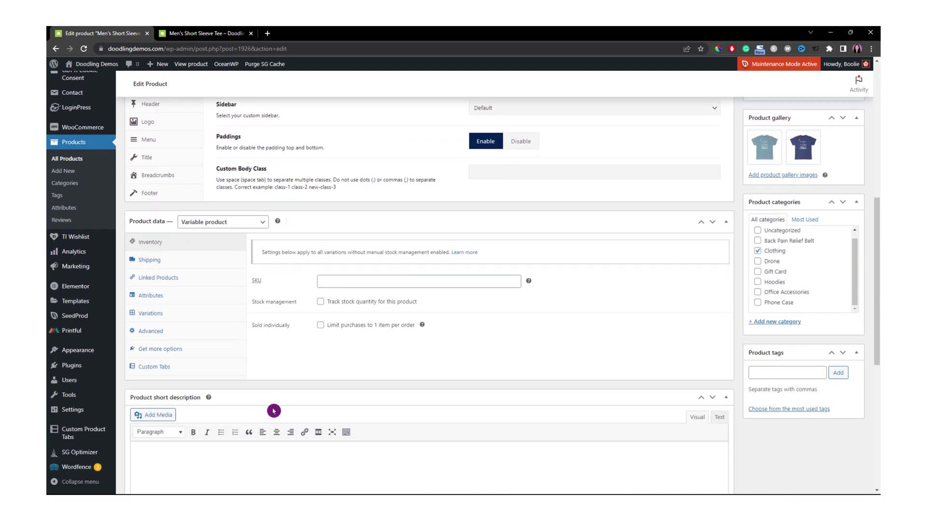
{"action": "left_click", "coordinate": [161, 372]}
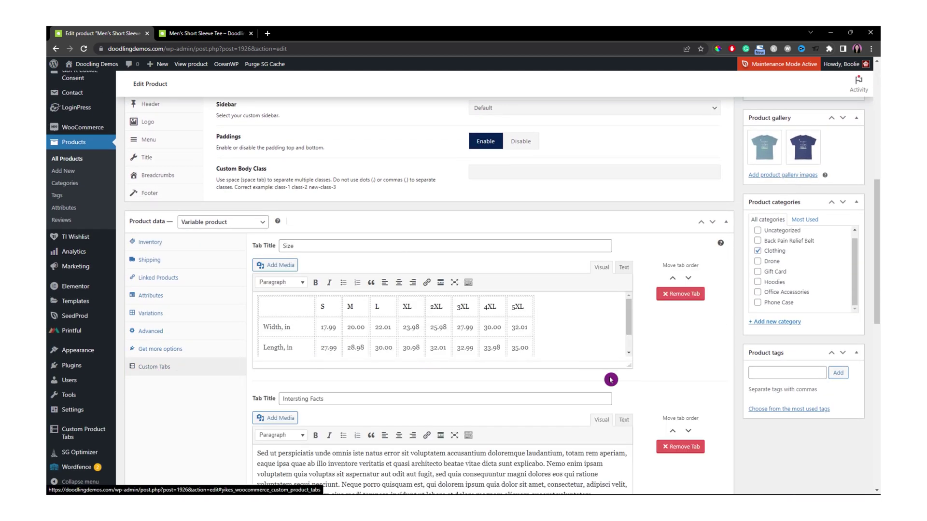
{"action": "scroll", "coordinate": [612, 425], "scroll_direction": "down", "scroll_amount": 3}
{"action": "scroll", "coordinate": [646, 396], "scroll_direction": "down", "scroll_amount": 1}
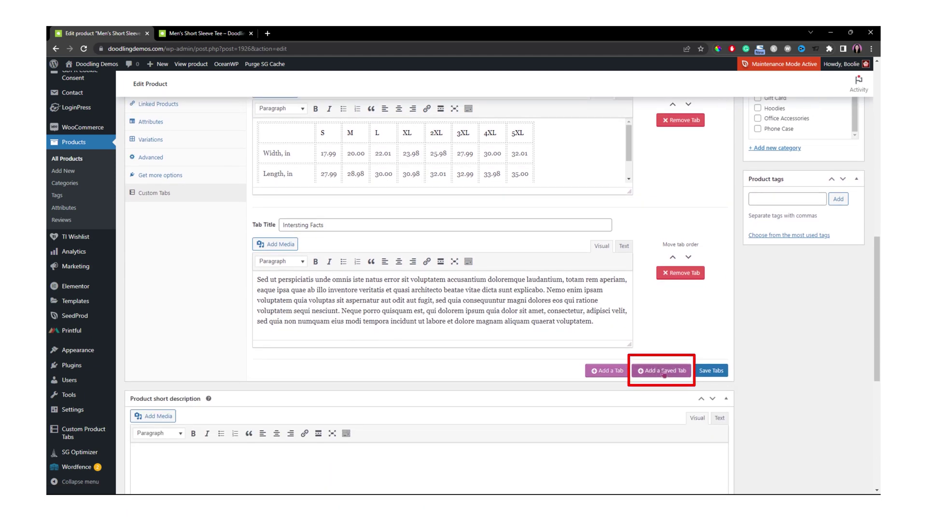
Step: Add the saved Words tab to the tee, override its content, and save the tabs
{"action": "left_click", "coordinate": [658, 372]}
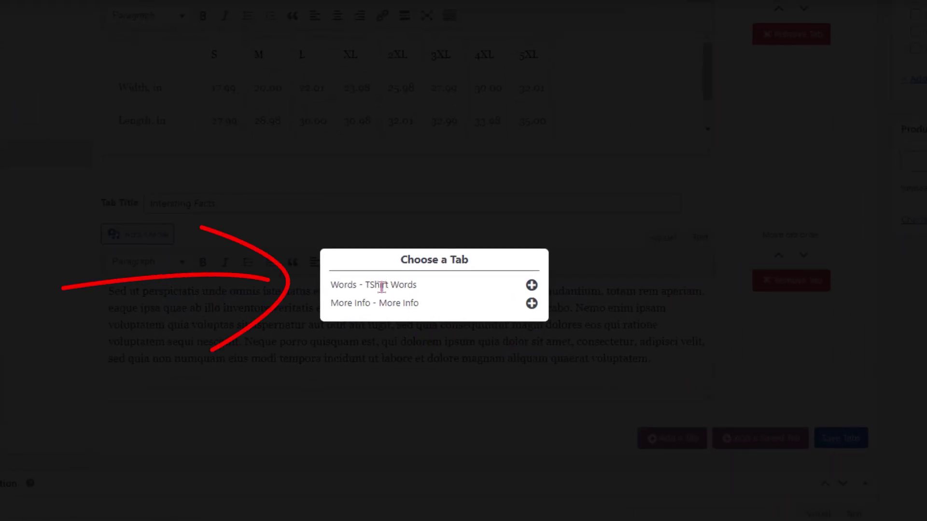
{"action": "left_click", "coordinate": [531, 286]}
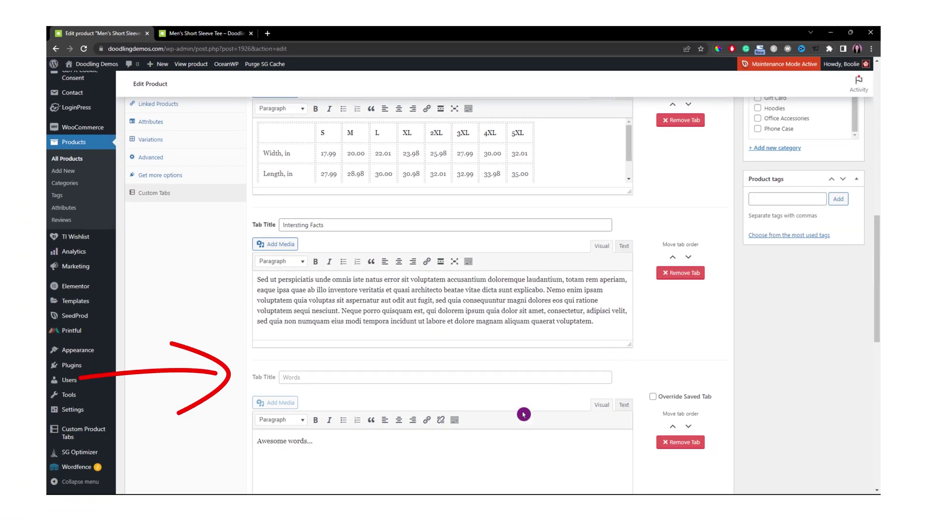
{"action": "scroll", "coordinate": [523, 414], "scroll_direction": "down", "scroll_amount": 3}
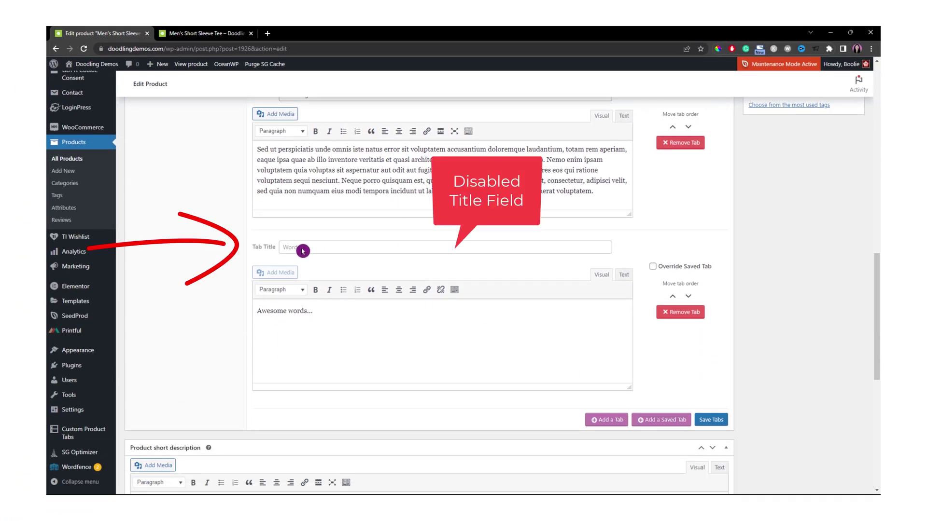
{"action": "left_click", "coordinate": [315, 311]}
{"action": "left_click_drag", "start_coordinate": [320, 311], "coordinate": [304, 311]}
{"action": "type", "text": "ghjfgjf"}
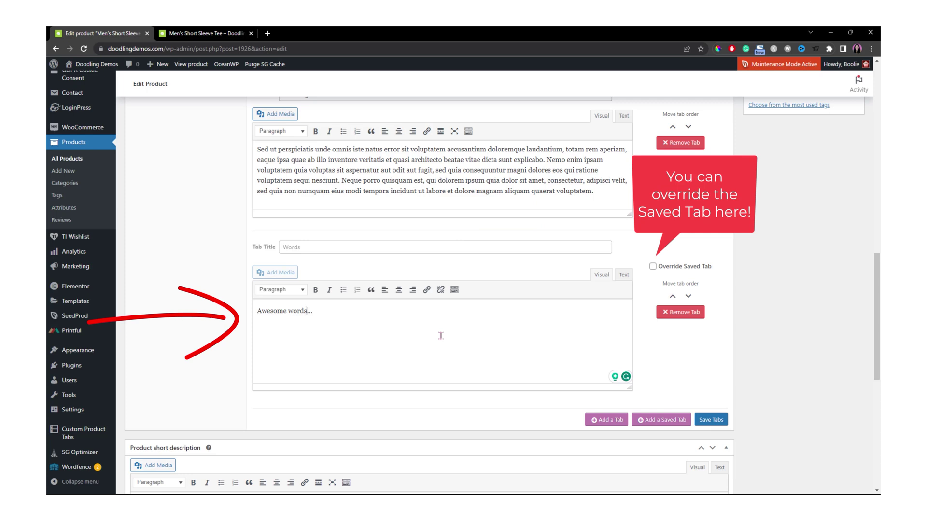
{"action": "left_click", "coordinate": [652, 267]}
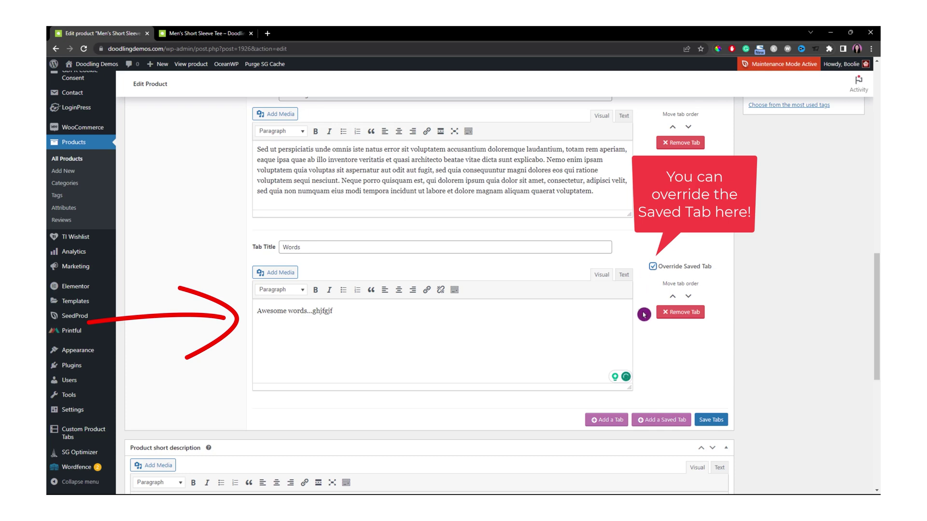
{"action": "left_click", "coordinate": [713, 421]}
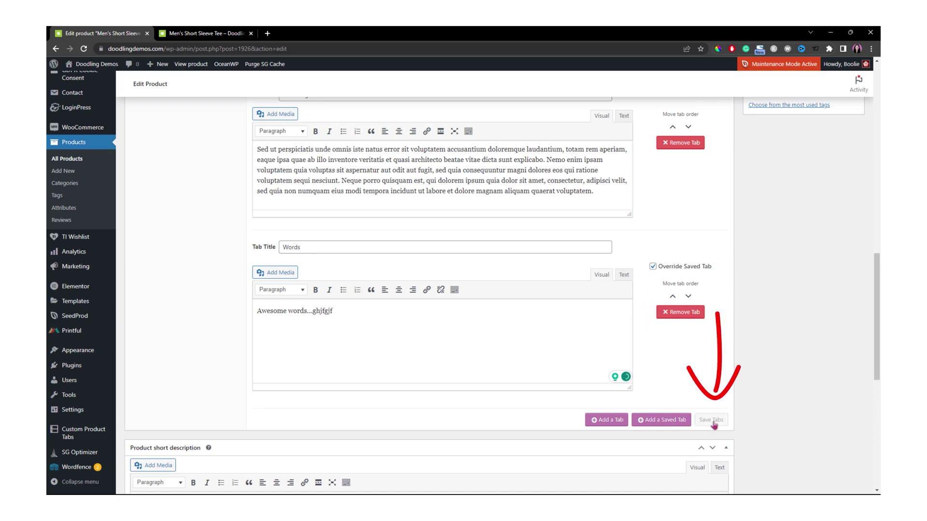
Step: Update the Men's Short Sleeve Tee product and return to its storefront page
{"action": "scroll", "coordinate": [793, 245], "scroll_direction": "up", "scroll_amount": 10}
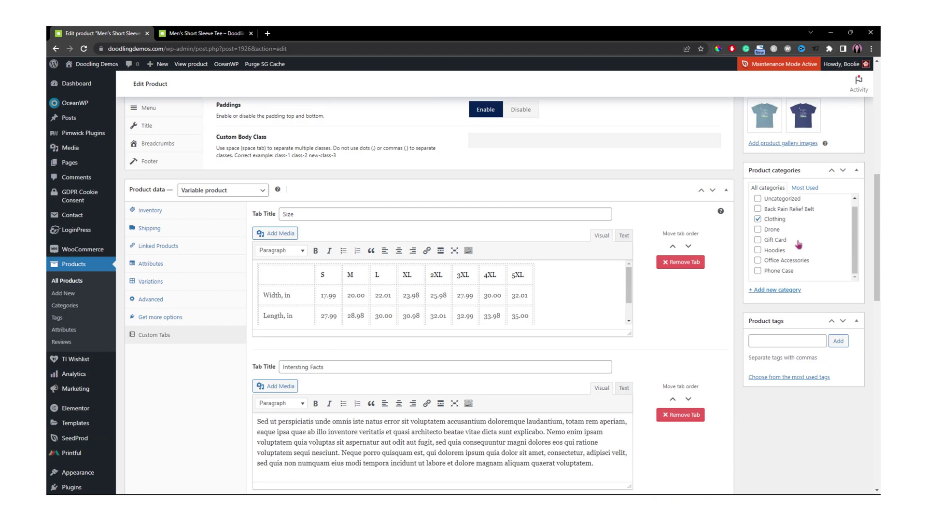
{"action": "scroll", "coordinate": [792, 251], "scroll_direction": "up", "scroll_amount": 3}
{"action": "scroll", "coordinate": [842, 241], "scroll_direction": "up", "scroll_amount": 2}
{"action": "scroll", "coordinate": [848, 185], "scroll_direction": "up", "scroll_amount": 3}
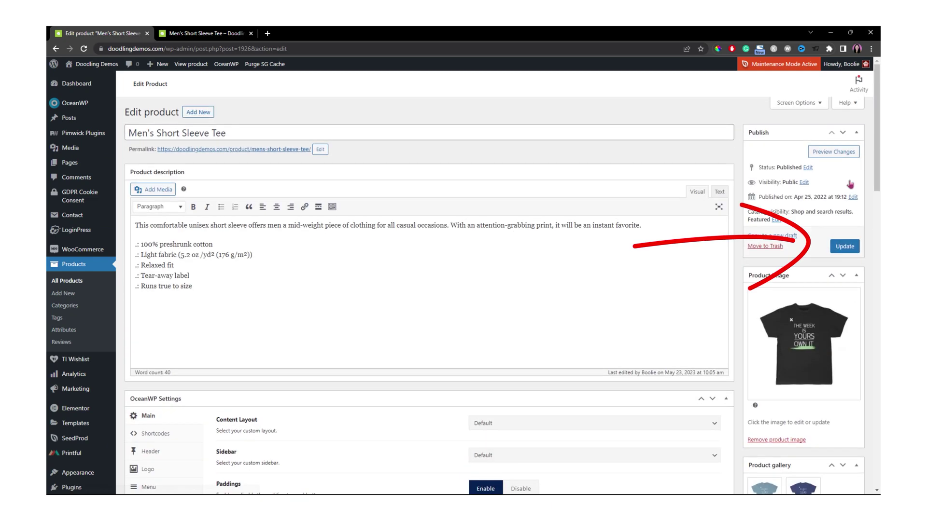
{"action": "left_click", "coordinate": [845, 247]}
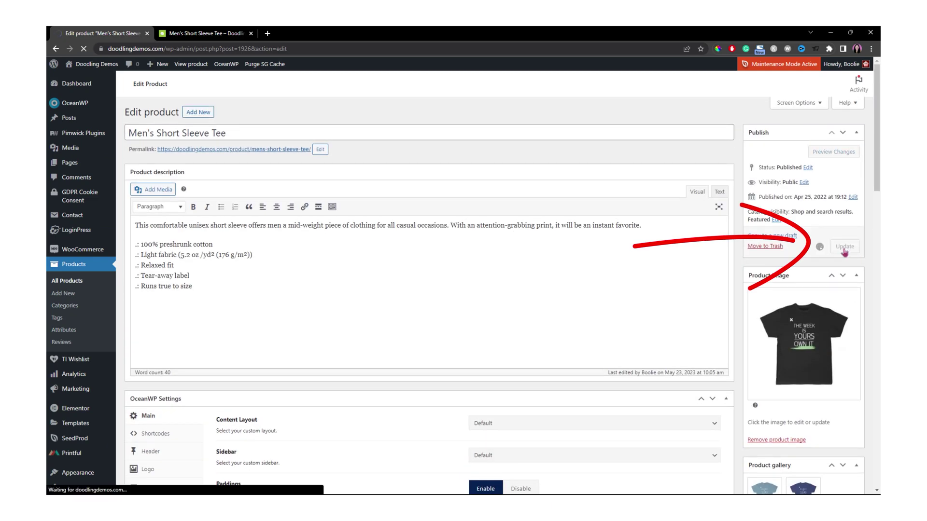
{"action": "left_click", "coordinate": [844, 251]}
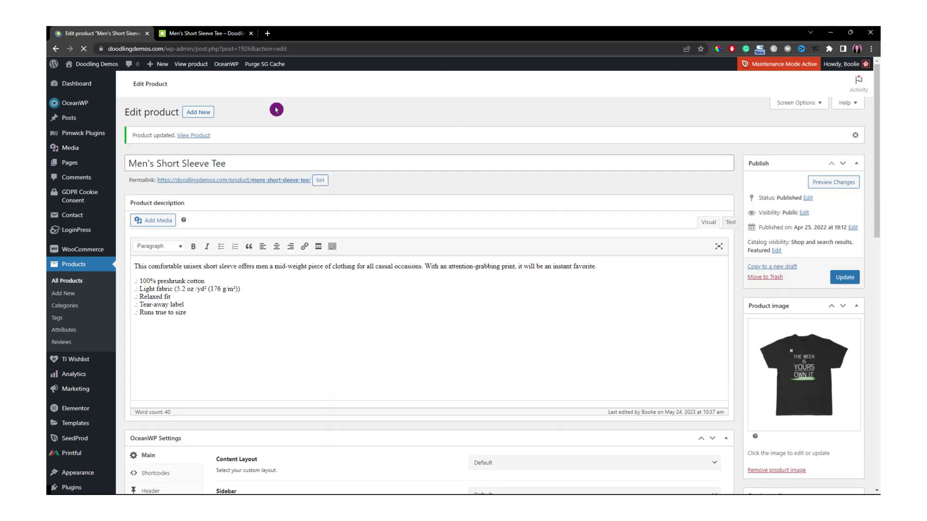
{"action": "left_click", "coordinate": [206, 33]}
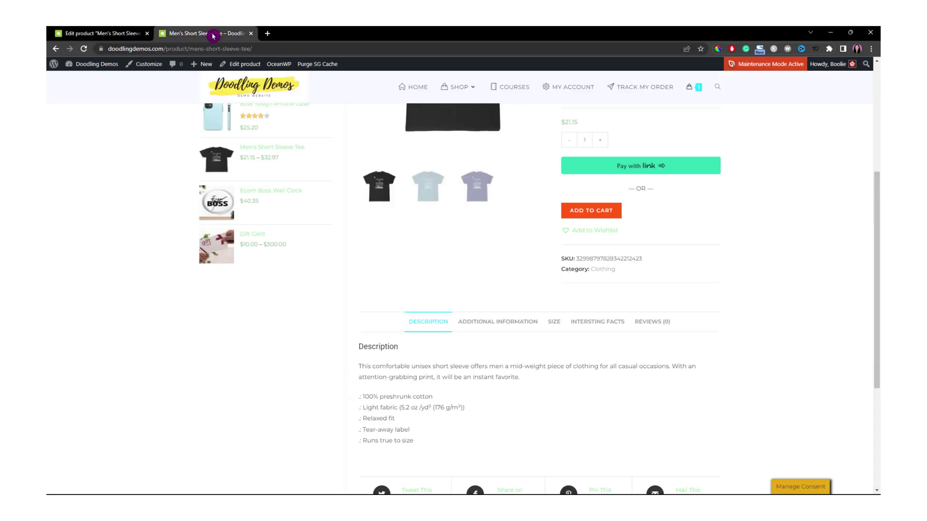
Step: Reload the tee page and view the Words tab showing 'Awesome words...ghjfgjf'
{"action": "left_click", "coordinate": [85, 49]}
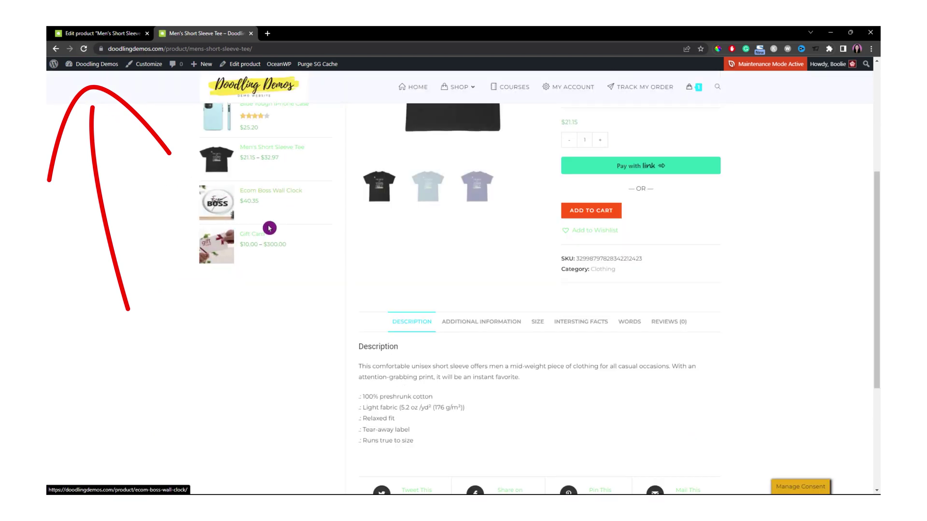
{"action": "left_click", "coordinate": [633, 327]}
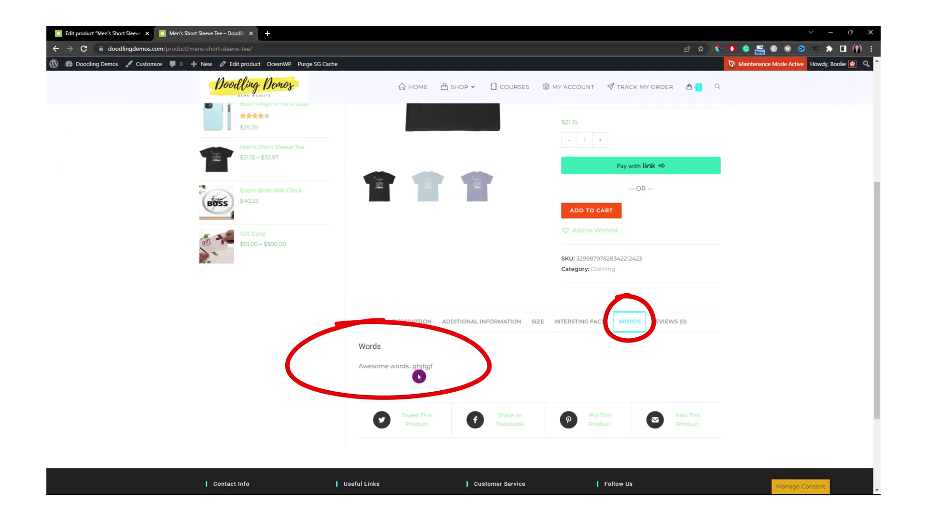